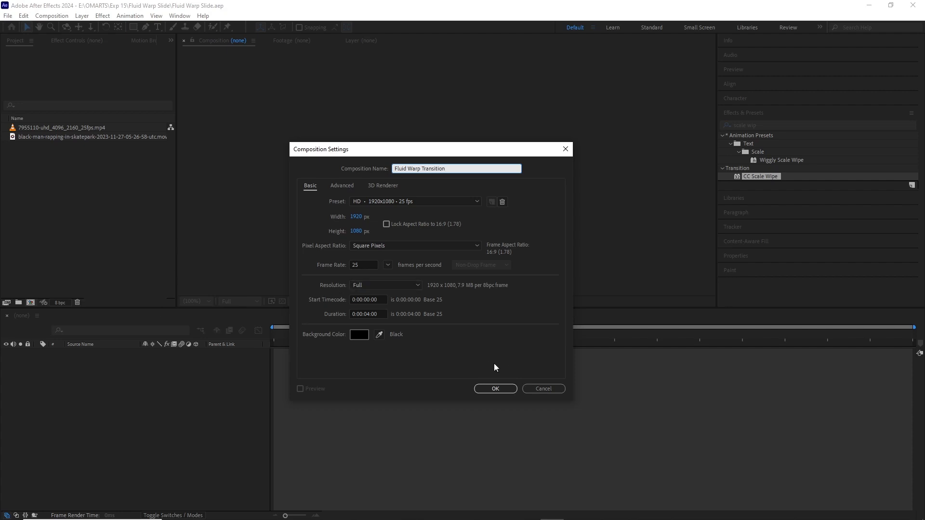
Step: Create the composition Fluid Warp Transition at 1920 x 1080, 25 fps, with a duration of 0:00:04:00
{"action": "left_click", "coordinate": [483, 387]}
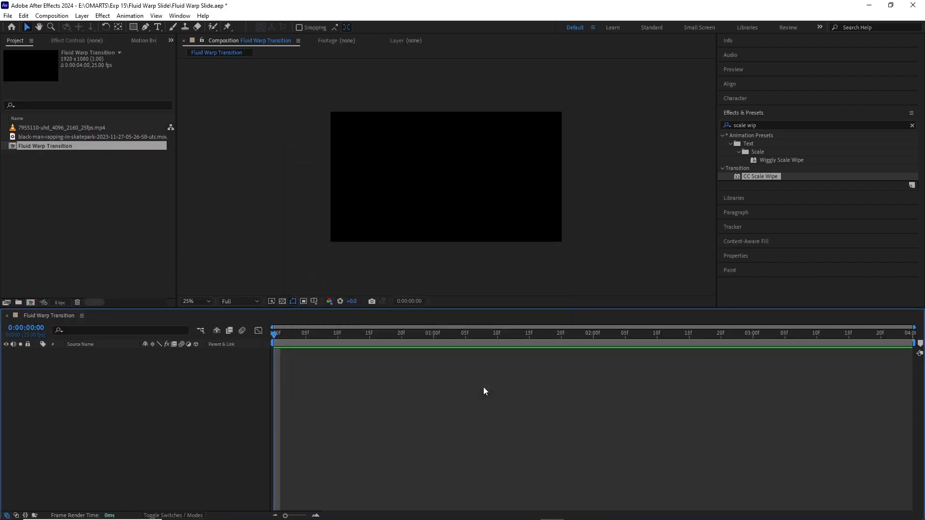
{"action": "left_click", "coordinate": [209, 301]}
{"action": "left_click", "coordinate": [211, 317]}
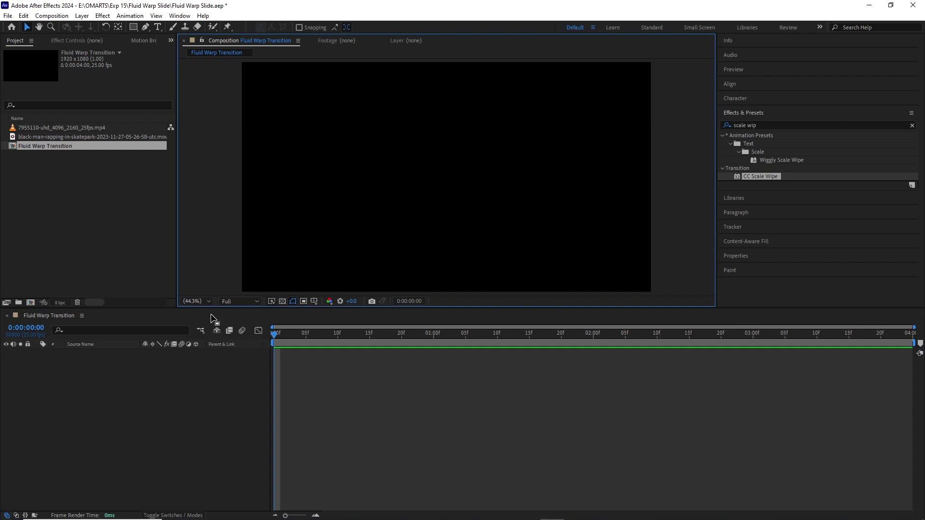
Step: Add the 7955110-uhd_4096_2160_25fps.mp4 clip to the composition's timeline from the start and fit it to the composition width
{"action": "left_click", "coordinate": [45, 128]}
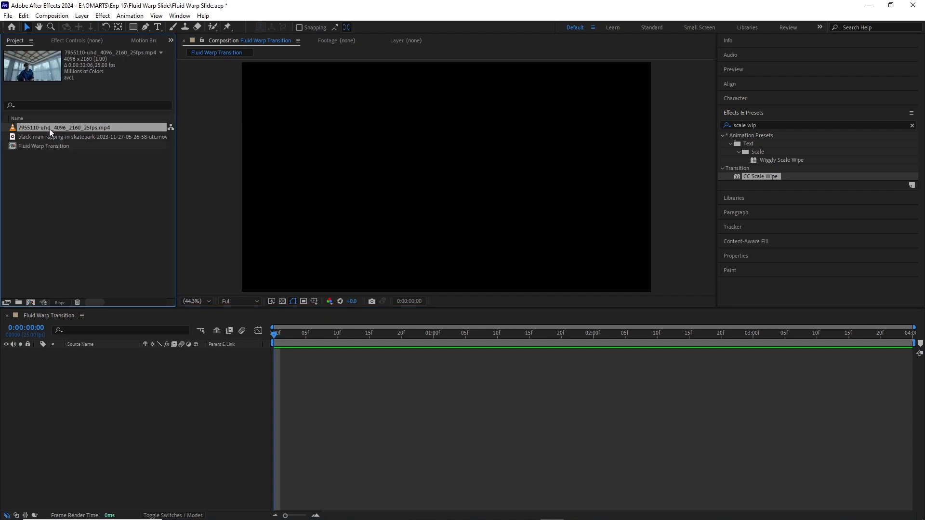
{"action": "left_click_drag", "start_coordinate": [49, 129], "coordinate": [427, 337]}
{"action": "right_click", "coordinate": [422, 352]}
{"action": "mouse_move", "coordinate": [472, 114]}
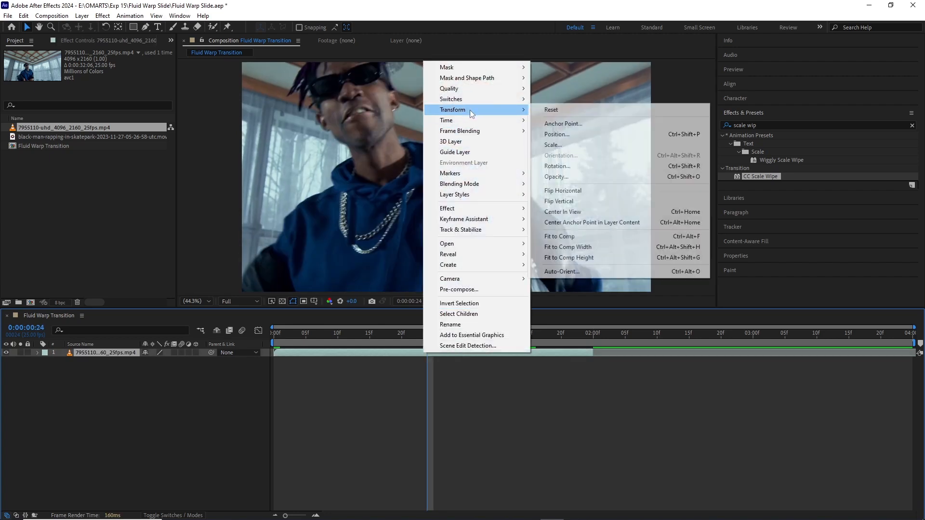
{"action": "left_click", "coordinate": [551, 249]}
Step: Increase the first clip's scale so that it fills the composition's full height
{"action": "key", "text": "s"}
{"action": "left_click", "coordinate": [167, 361]}
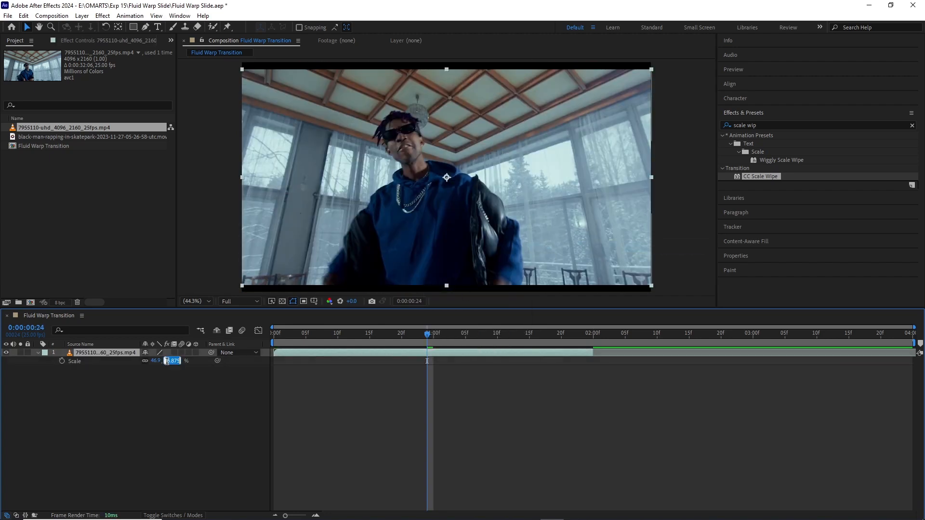
{"action": "type", "text": "5110"}
{"action": "key", "text": "Return"}
{"action": "key", "text": "s"}
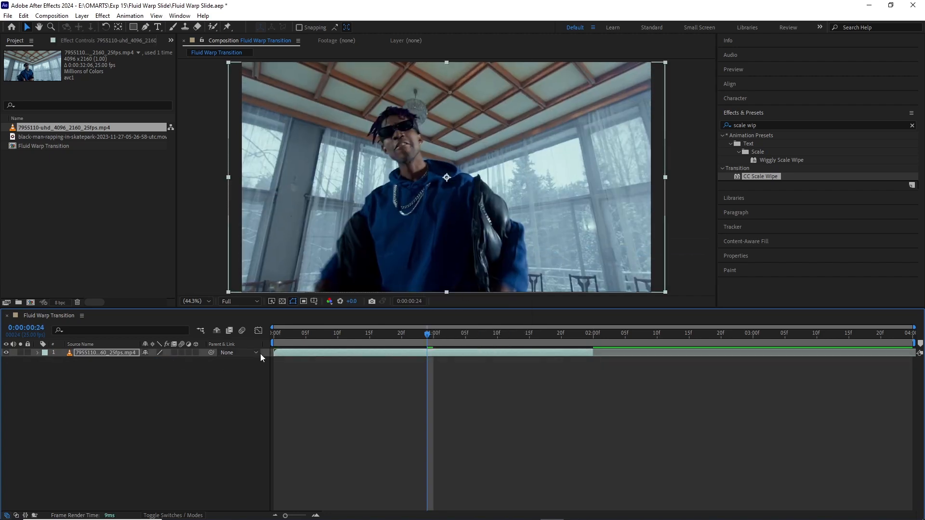
Step: Add the black-man-rapping-in-skatepark clip above the first one, starting at 0:00:02:00, and fit it to the composition
{"action": "left_click", "coordinate": [46, 137]}
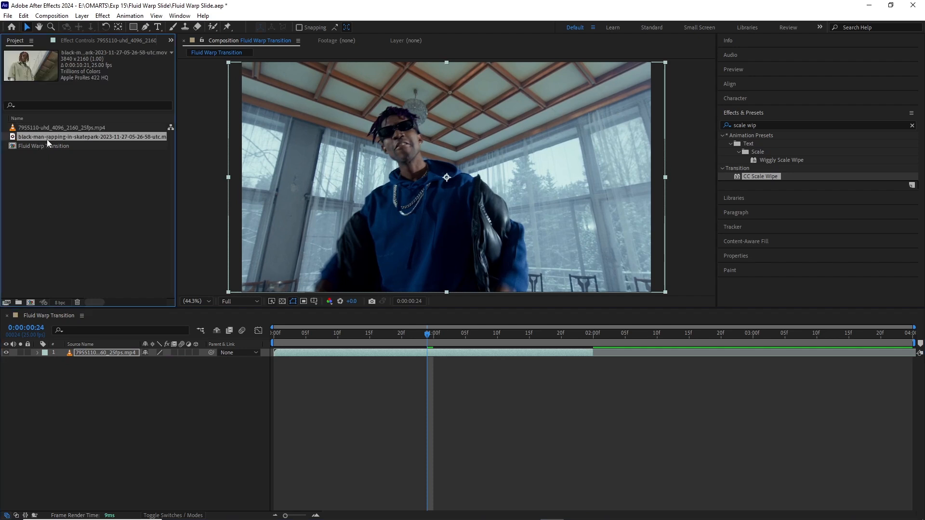
{"action": "left_click_drag", "start_coordinate": [47, 140], "coordinate": [645, 342]}
{"action": "right_click", "coordinate": [649, 356]}
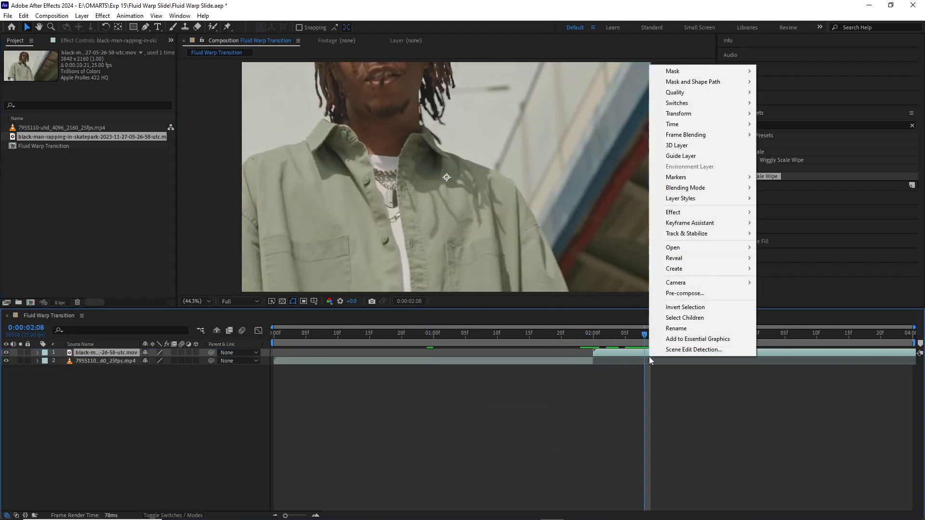
{"action": "mouse_move", "coordinate": [699, 113]}
{"action": "left_click", "coordinate": [550, 240]}
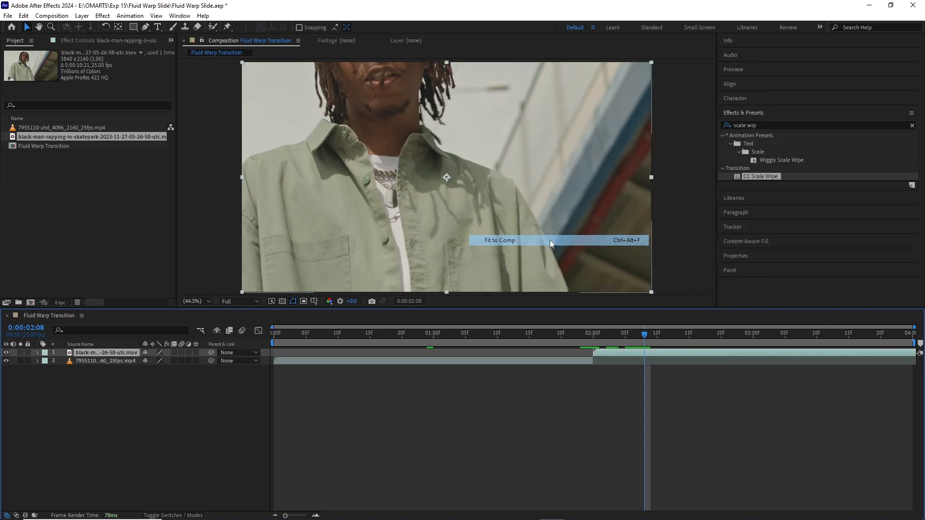
Step: Duplicate the skatepark clip layer and split the copy at 0:00:03:00, deleting the part after that time
{"action": "left_click", "coordinate": [458, 337]}
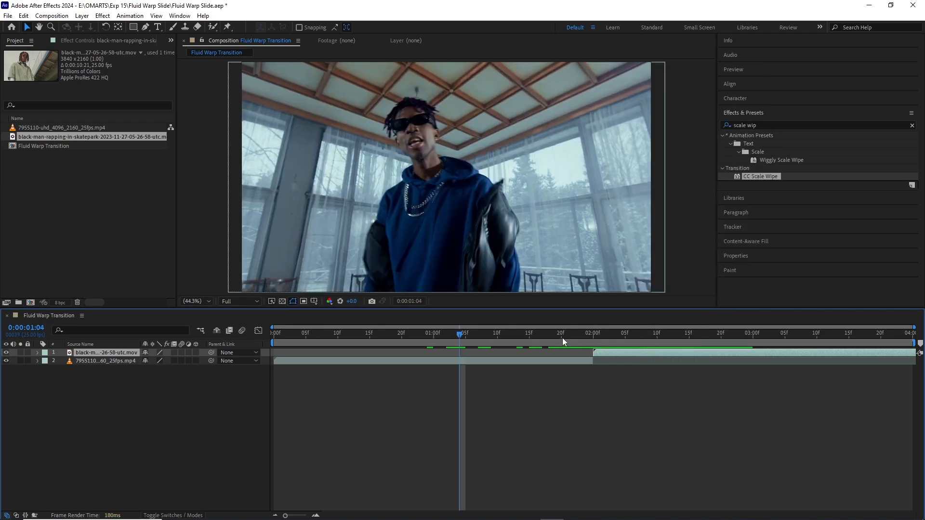
{"action": "left_click", "coordinate": [593, 341]}
{"action": "key", "text": "ctrl+d"}
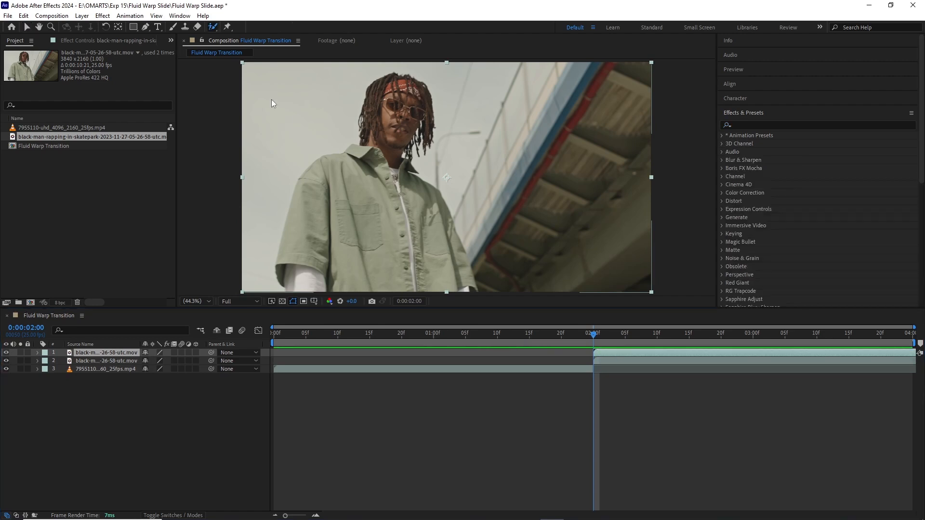
{"action": "left_click_drag", "start_coordinate": [591, 333], "coordinate": [751, 345]}
{"action": "key", "text": "ctrl+shift+d"}
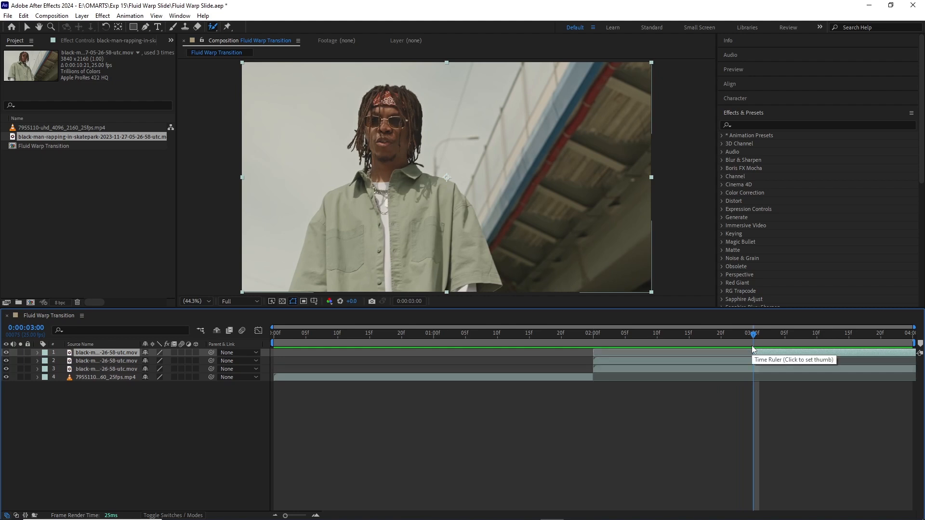
{"action": "key", "text": "Delete"}
Step: Rename the shortened skatepark copy as Rotoscope
{"action": "left_click_drag", "start_coordinate": [667, 333], "coordinate": [624, 343]}
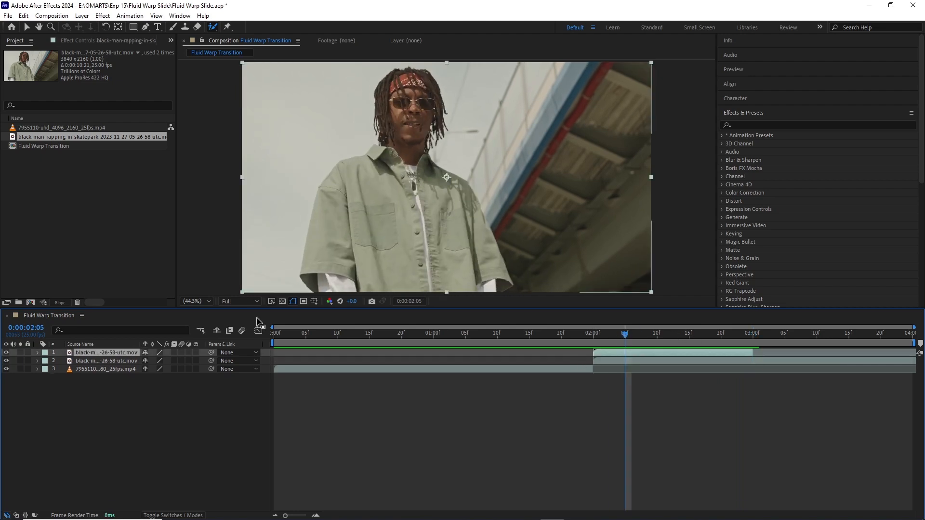
{"action": "left_click", "coordinate": [80, 362]}
{"action": "key", "text": "Return"}
{"action": "type", "text": "Rotoscope"}
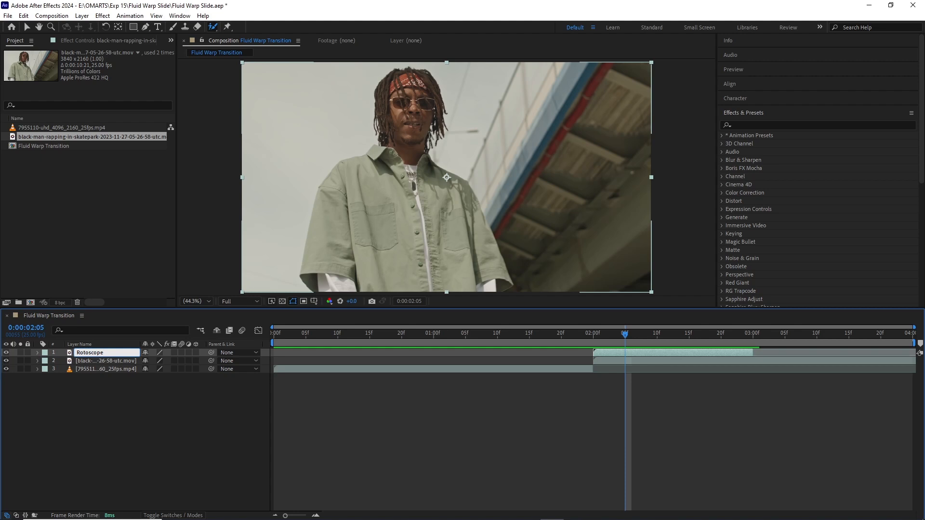
{"action": "key", "text": "Return"}
Step: Select the whole man in the Rotoscope layer with Roto Brush foreground strokes at 0:00:02:00
{"action": "left_click_drag", "start_coordinate": [600, 336], "coordinate": [594, 336]}
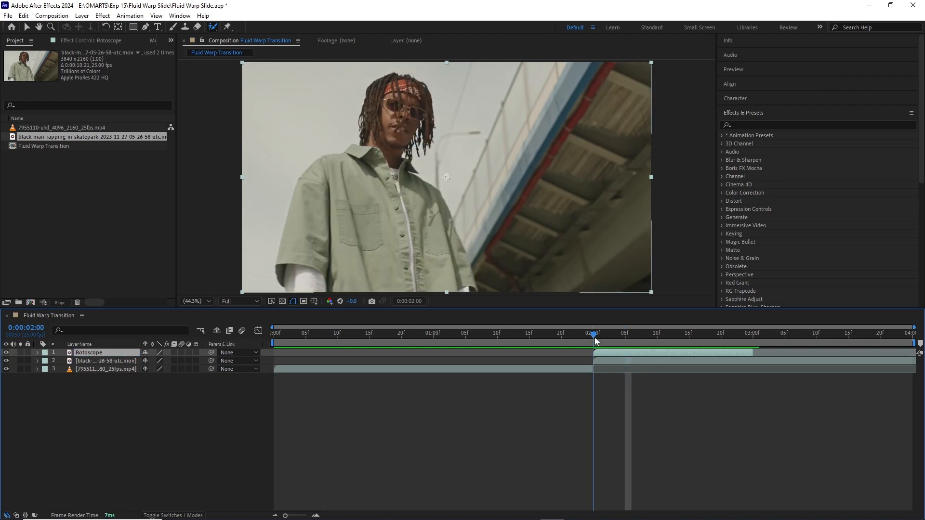
{"action": "left_click", "coordinate": [211, 25]}
{"action": "double_click", "coordinate": [395, 169]}
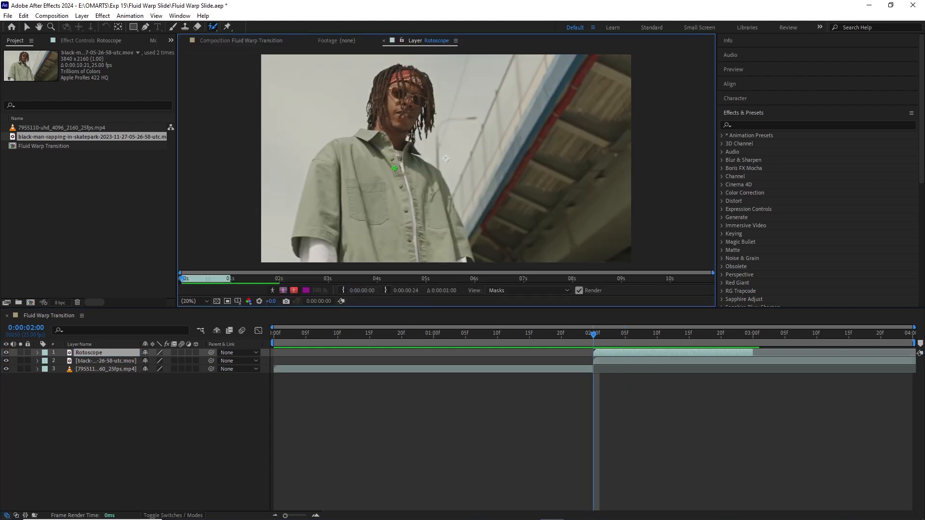
{"action": "mouse_move", "coordinate": [399, 78]}
{"action": "left_mouse_down"}
{"action": "mouse_move", "coordinate": [378, 202]}
{"action": "mouse_move", "coordinate": [363, 221]}
{"action": "left_mouse_up"}
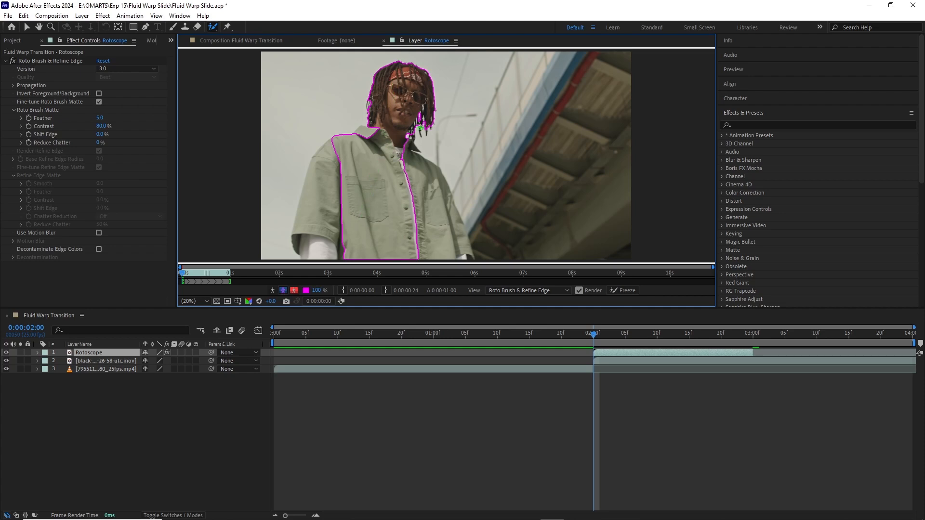
{"action": "left_click_drag", "start_coordinate": [407, 144], "coordinate": [455, 270]}
{"action": "left_click_drag", "start_coordinate": [443, 192], "coordinate": [469, 253]}
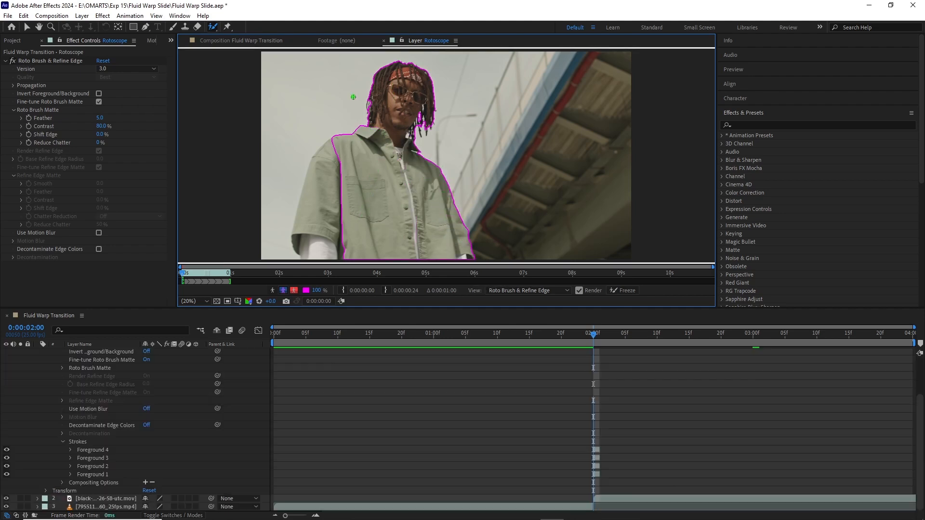
{"action": "left_click_drag", "start_coordinate": [327, 161], "coordinate": [318, 262]}
Step: Propagate the Roto Brush selection through the Rotoscope layer up to 0:00:03:00 and freeze it
{"action": "key", "text": "u"}
{"action": "key", "text": "u"}
{"action": "left_click", "coordinate": [626, 336]}
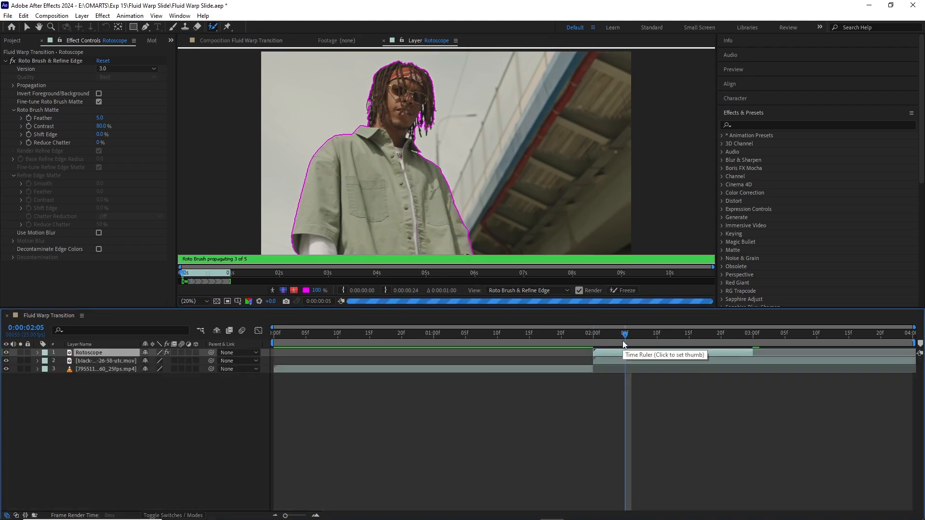
{"action": "left_click_drag", "start_coordinate": [626, 338], "coordinate": [754, 337]}
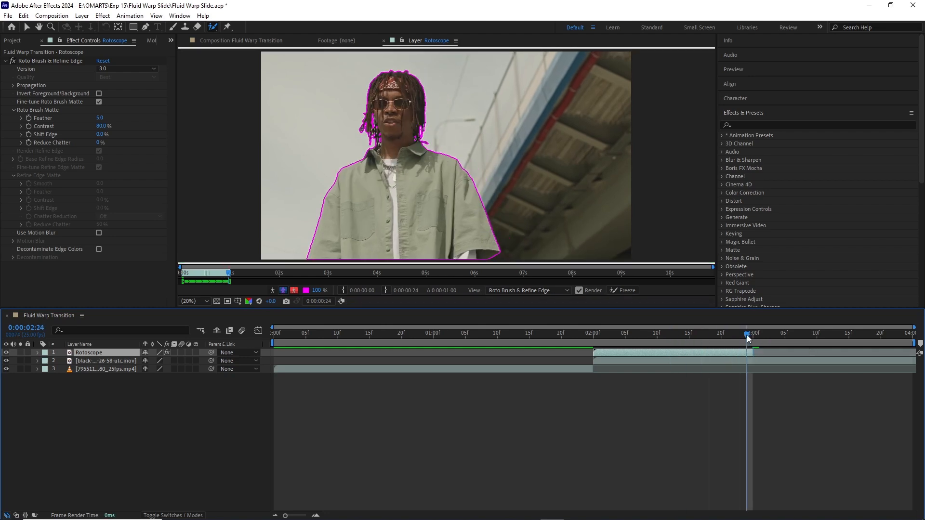
{"action": "left_click", "coordinate": [627, 290]}
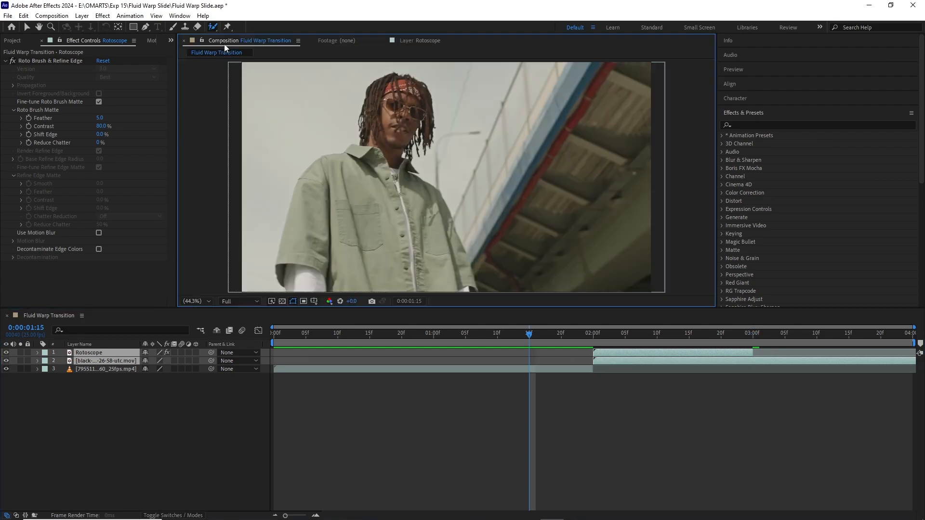
Step: Shift the Rotoscope layer earlier in the timeline so it starts at 0:00:01:13
{"action": "left_click_drag", "start_coordinate": [627, 361], "coordinate": [593, 360]}
{"action": "left_click", "coordinate": [542, 360]}
{"action": "left_click", "coordinate": [570, 350]}
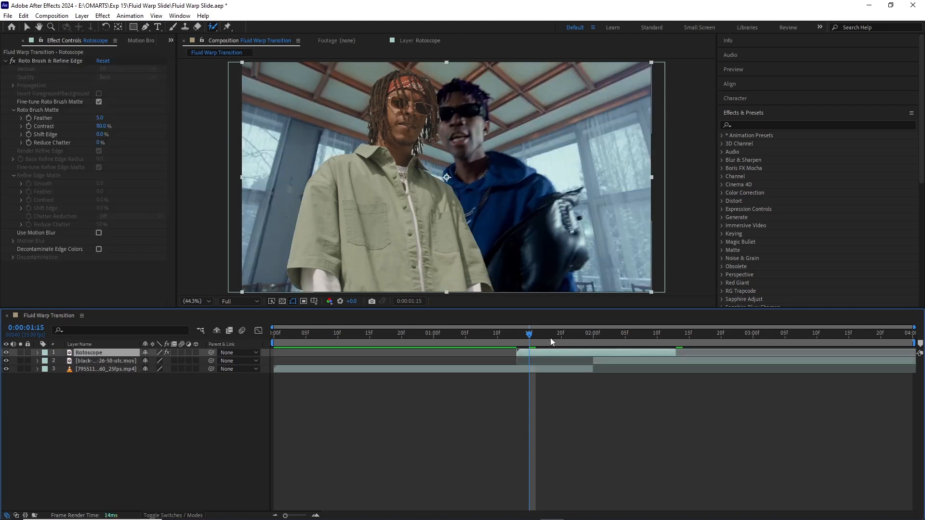
Step: Animate the Rotoscope layer's position from 2862, 540 at 0:00:01:13 to 960, 540 at 0:00:02:00
{"action": "left_click_drag", "start_coordinate": [529, 338], "coordinate": [517, 337]}
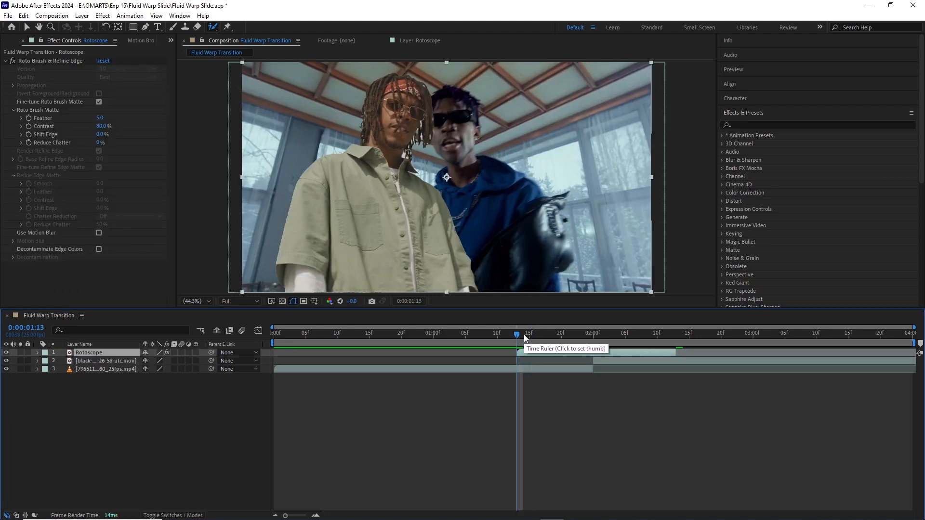
{"action": "key", "text": "p"}
{"action": "left_click", "coordinate": [62, 361]}
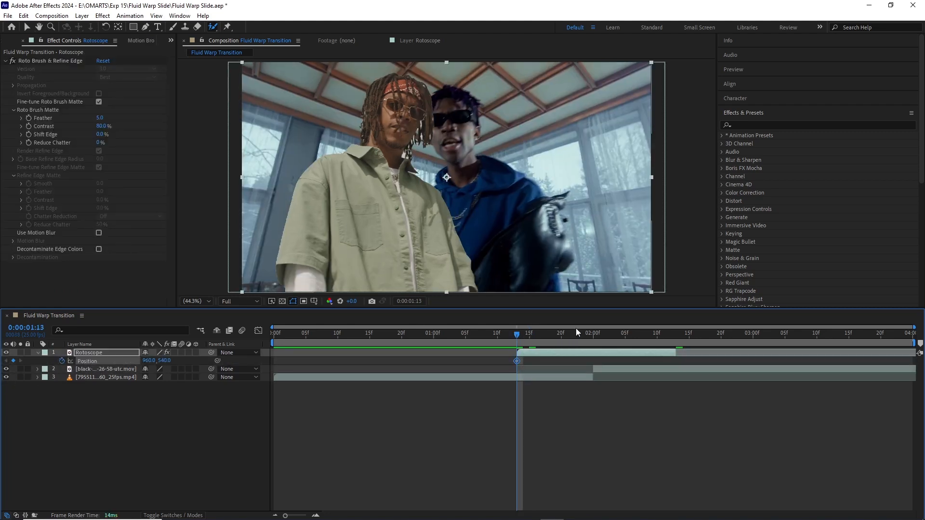
{"action": "left_click_drag", "start_coordinate": [542, 337], "coordinate": [592, 342]}
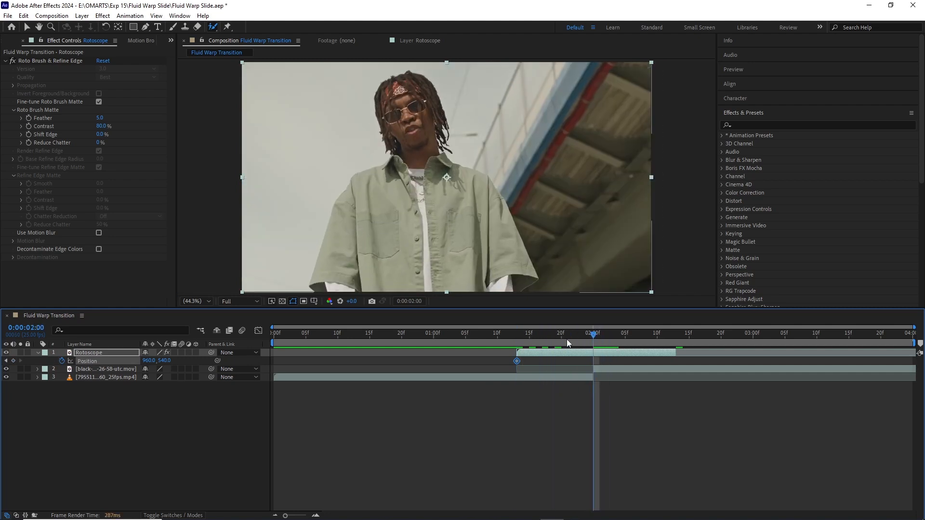
{"action": "left_click", "coordinate": [6, 361]}
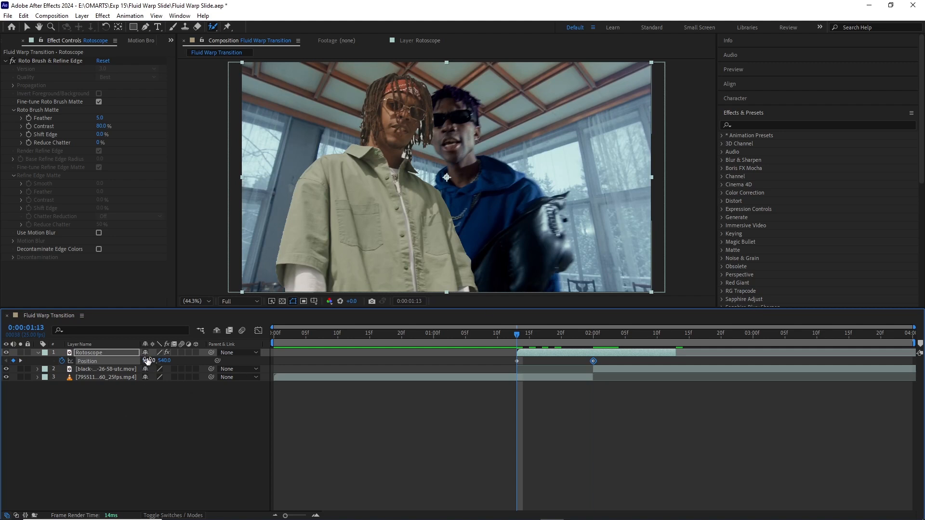
{"action": "left_click_drag", "start_coordinate": [148, 361], "coordinate": [308, 356]}
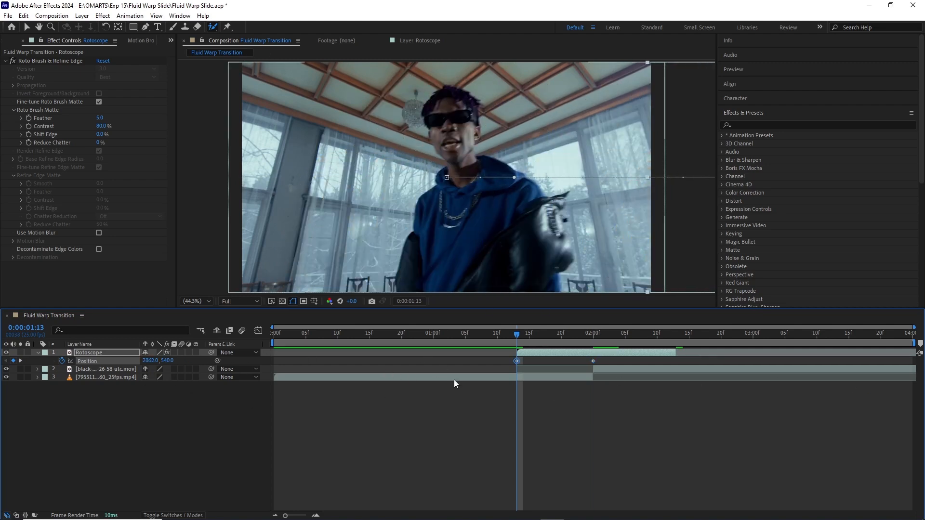
Step: Enable motion blur on the Rotoscope layer and both full clip layers, previewing the slide-in
{"action": "left_click", "coordinate": [182, 352]}
{"action": "left_click", "coordinate": [484, 333]}
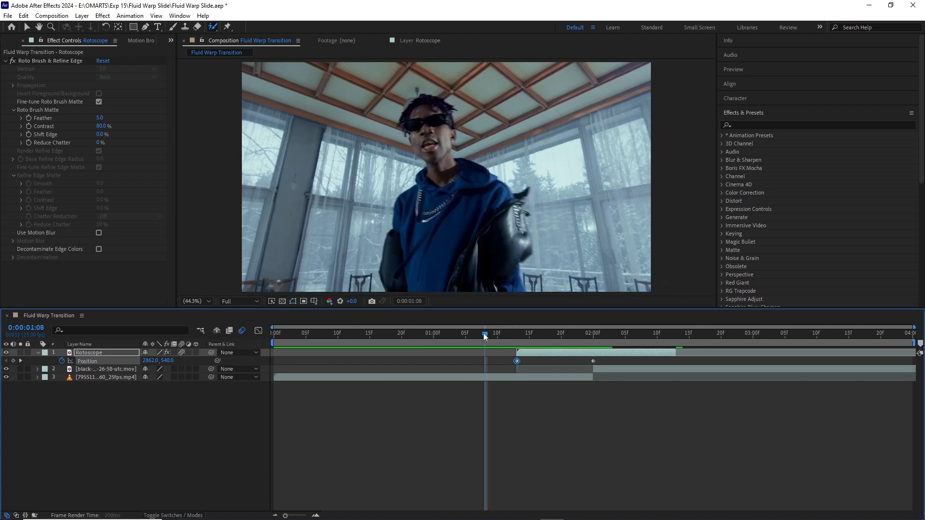
{"action": "key", "text": "space"}
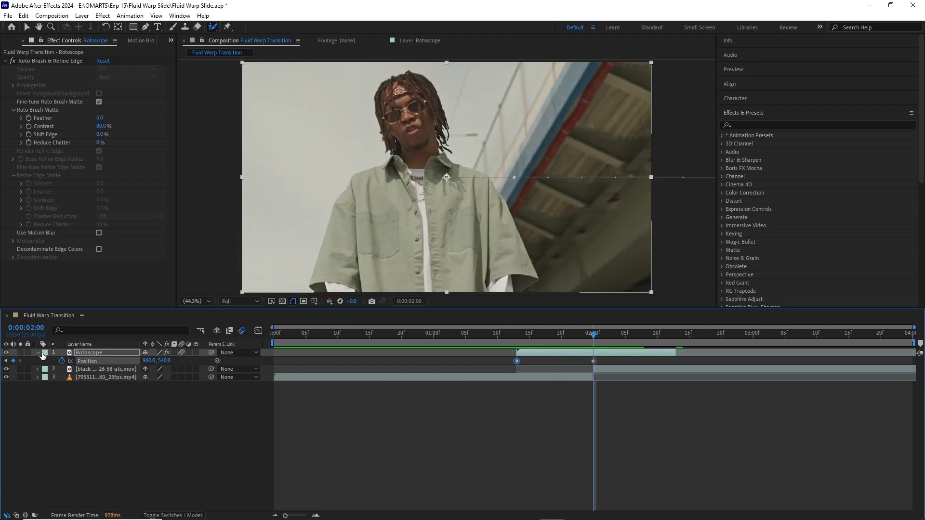
{"action": "left_click", "coordinate": [38, 353]}
{"action": "left_click", "coordinate": [183, 361]}
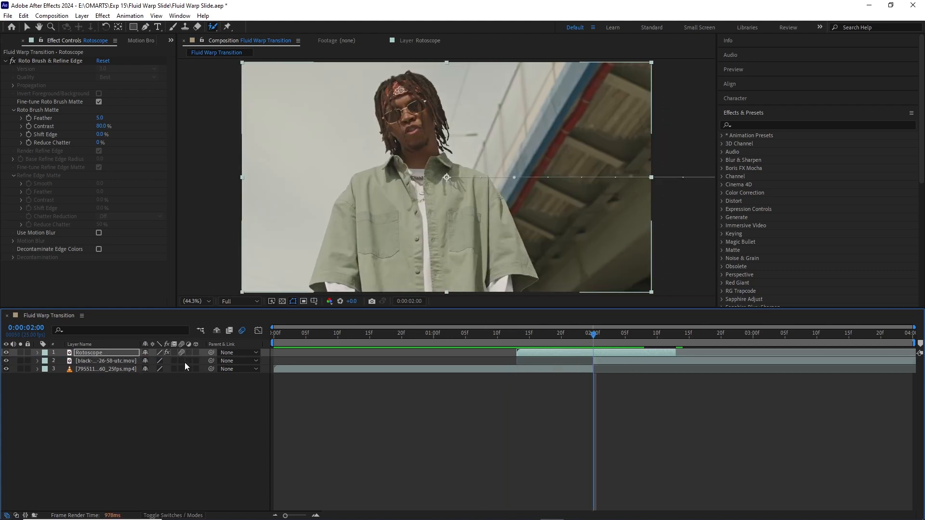
{"action": "left_click", "coordinate": [181, 369]}
Step: Create an adjustment layer and place it directly below the Rotoscope layer
{"action": "right_click", "coordinate": [220, 380]}
{"action": "mouse_move", "coordinate": [230, 385]}
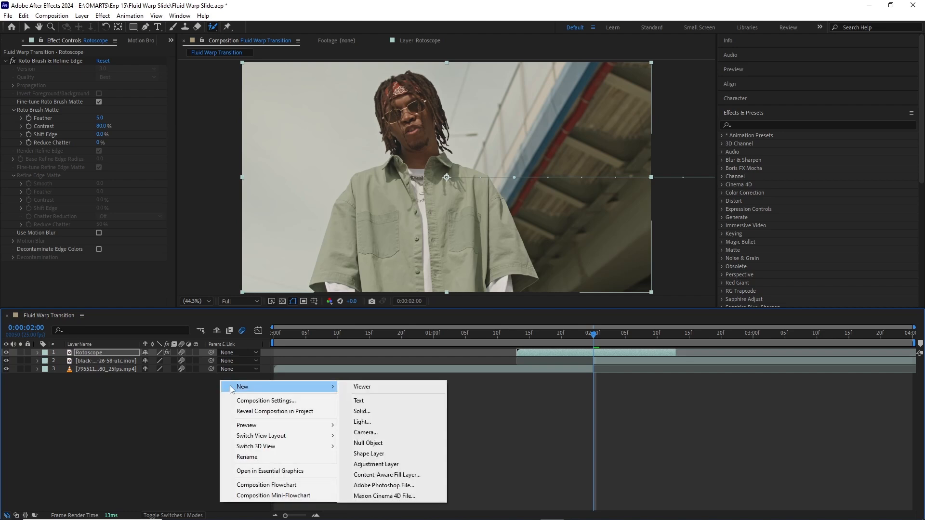
{"action": "left_click", "coordinate": [365, 463]}
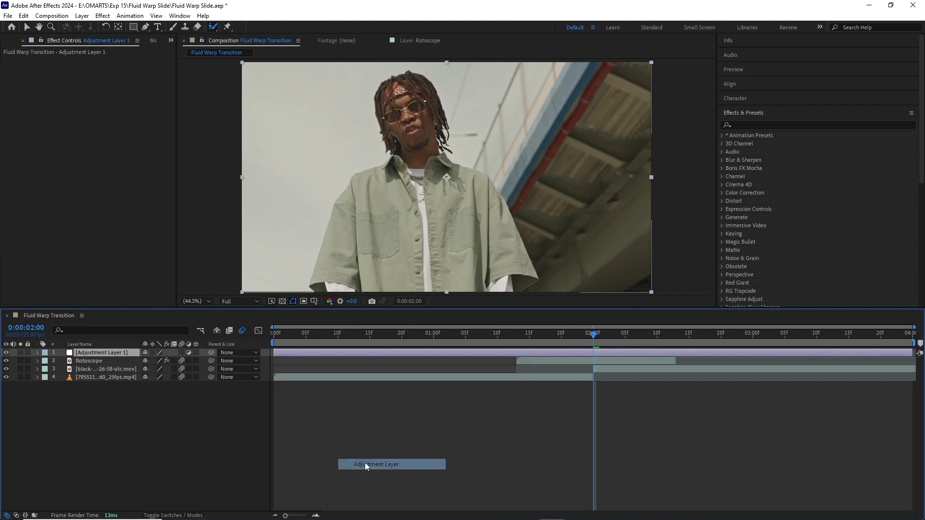
{"action": "left_click_drag", "start_coordinate": [106, 355], "coordinate": [112, 368]}
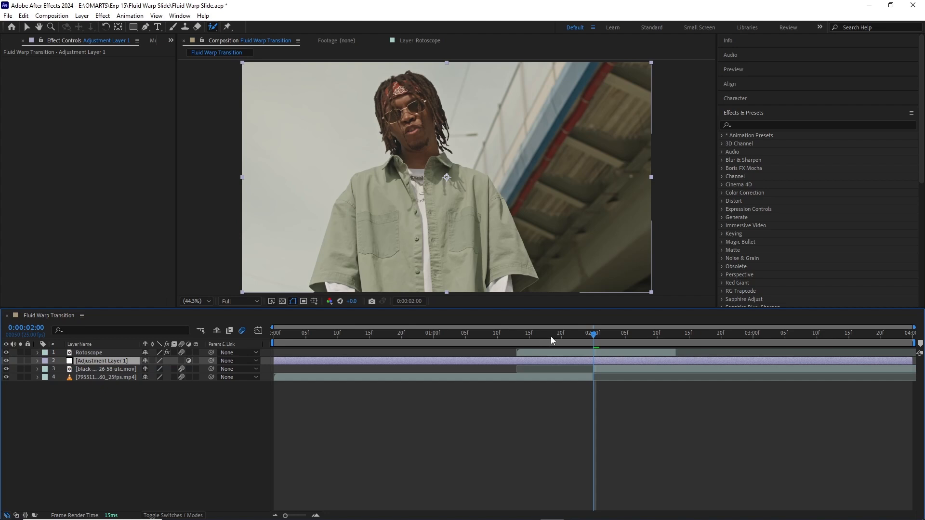
Step: Split the adjustment layer at 0:00:01:13 and delete the part before that time
{"action": "left_click_drag", "start_coordinate": [555, 334], "coordinate": [516, 335]}
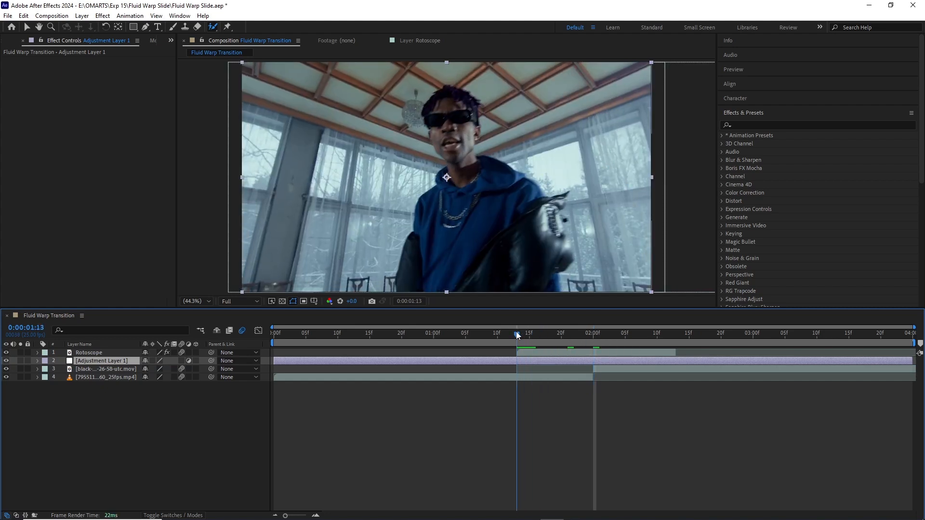
{"action": "key", "text": "ctrl+shift+d"}
{"action": "left_click", "coordinate": [502, 369]}
{"action": "key", "text": "Delete"}
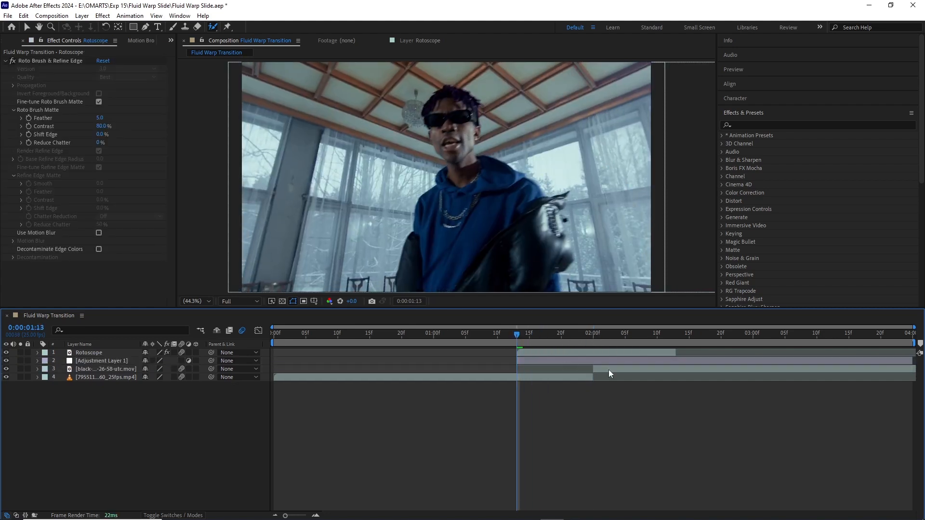
Step: Split the adjustment layer at the Rotoscope layer's end and delete the remainder after it
{"action": "left_click", "coordinate": [622, 361]}
{"action": "left_click", "coordinate": [673, 336]}
{"action": "left_click_drag", "start_coordinate": [672, 337], "coordinate": [595, 340]}
{"action": "key", "text": "ctrl+shift+d"}
{"action": "key", "text": "Delete"}
{"action": "left_click", "coordinate": [597, 364]}
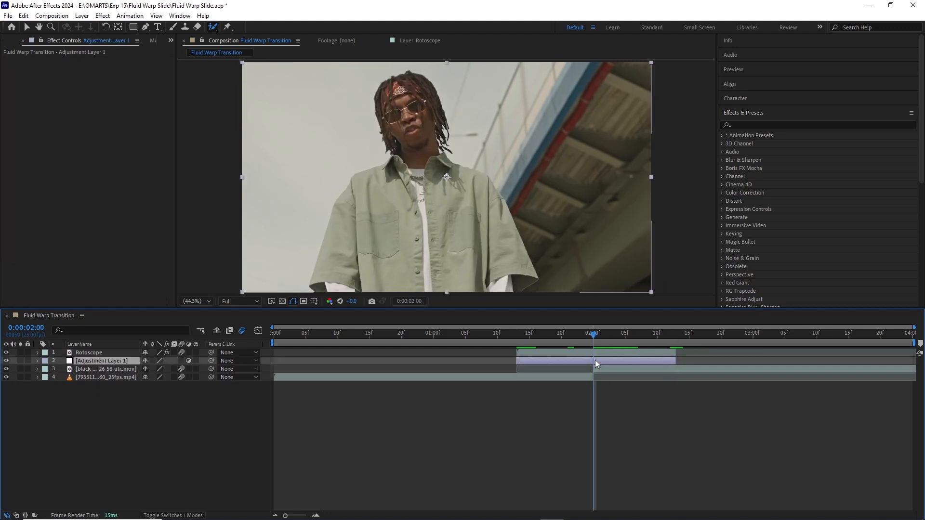
Step: Find the Offset distort effect and apply it to the adjustment layer
{"action": "left_click", "coordinate": [739, 126]}
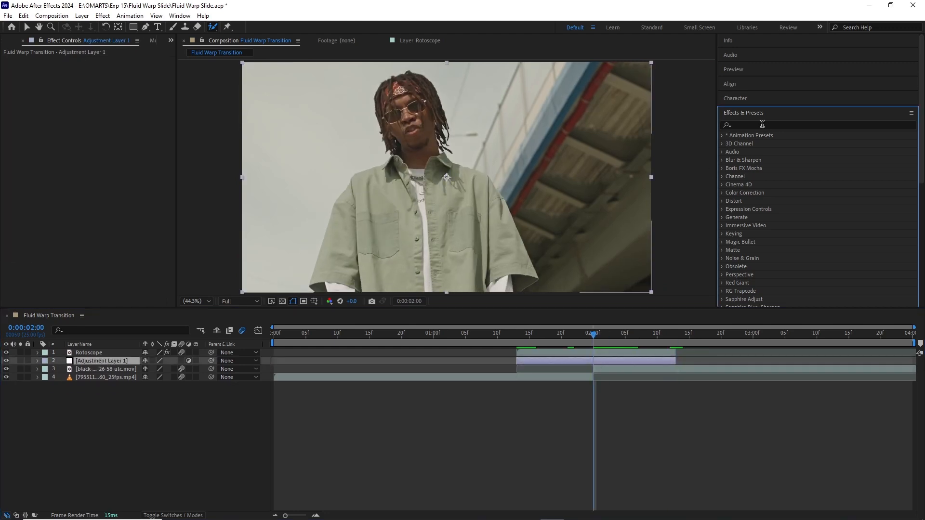
{"action": "left_click", "coordinate": [762, 124]}
{"action": "type", "text": "off"}
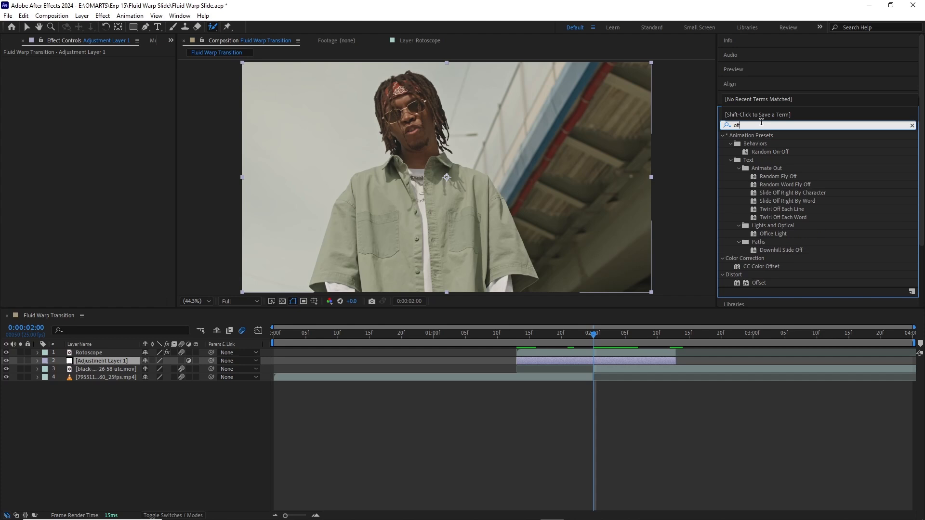
{"action": "type", "text": "s"}
{"action": "left_click_drag", "start_coordinate": [756, 161], "coordinate": [593, 362]}
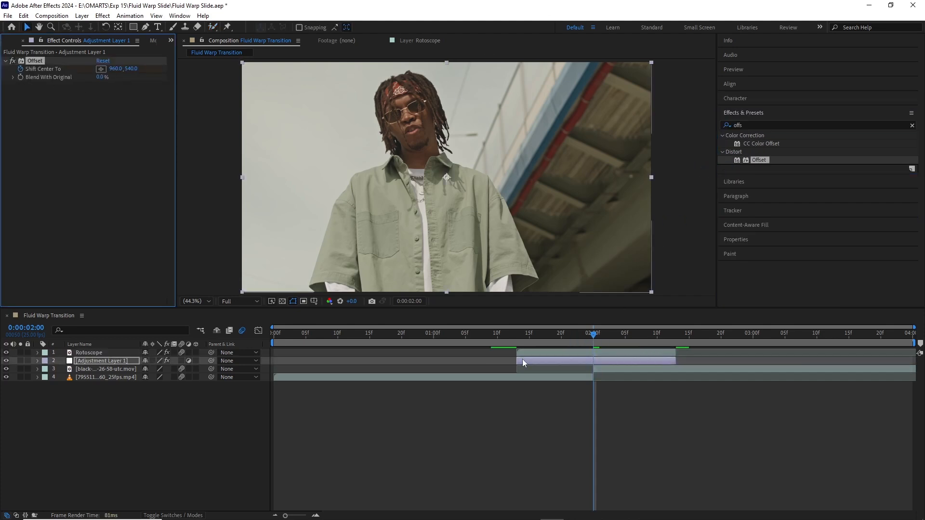
Step: Keyframe the Offset's Shift Center To at 0:00:01:13 and 0:00:02:12, deleting its keyframe at 0:00:02:00
{"action": "left_click_drag", "start_coordinate": [521, 337], "coordinate": [518, 336]}
{"action": "key", "text": "u"}
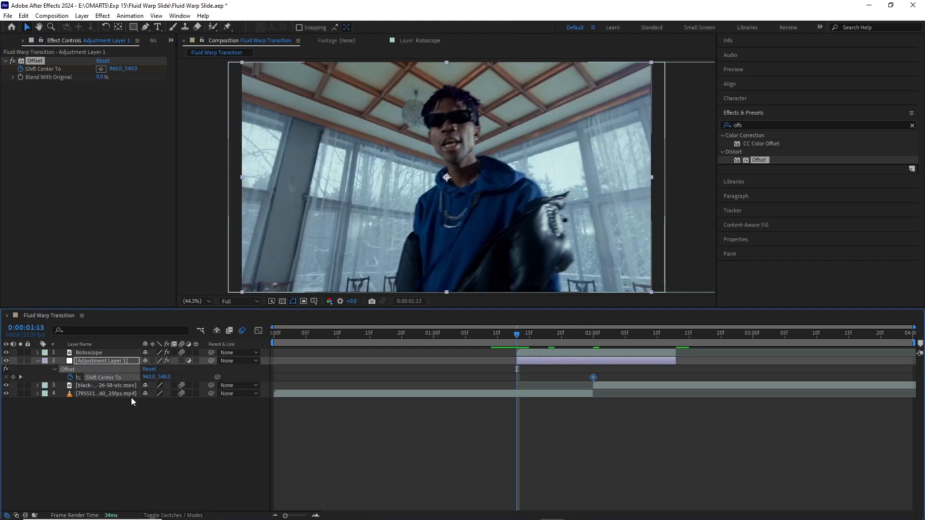
{"action": "left_click", "coordinate": [13, 377]}
{"action": "left_click_drag", "start_coordinate": [645, 338], "coordinate": [669, 344]}
{"action": "left_click", "coordinate": [594, 377]}
{"action": "key", "text": "Delete"}
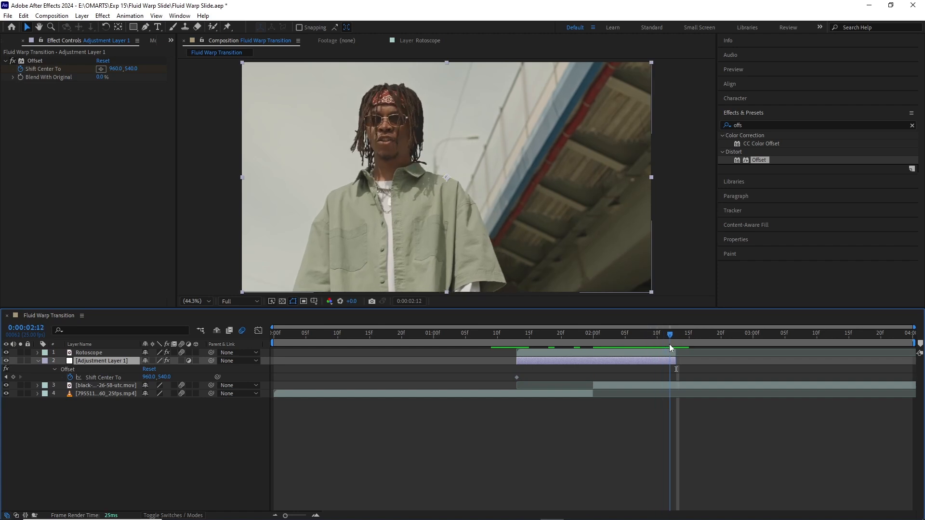
{"action": "left_click", "coordinate": [13, 377]}
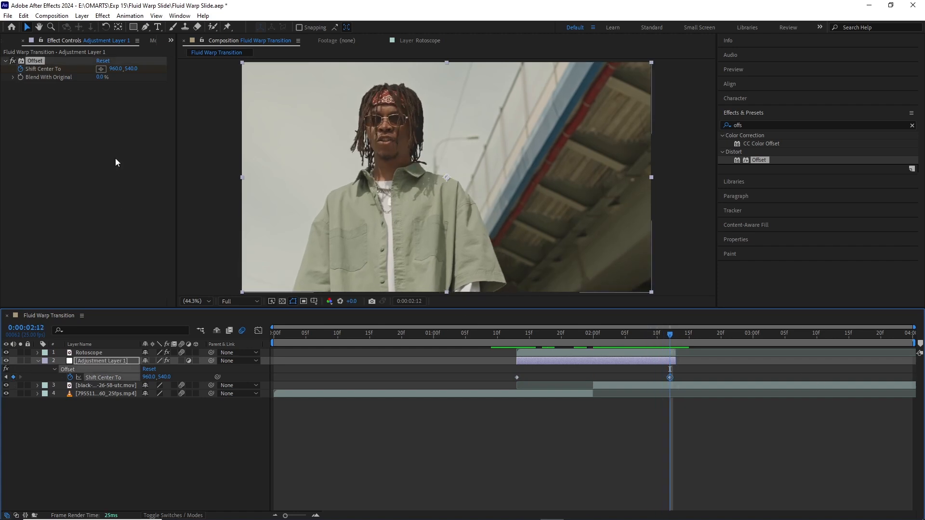
Step: Set the end Shift Center To keyframe to 12483, 540, preview the slide, and move that keyframe to 0:00:02:07
{"action": "left_click_drag", "start_coordinate": [117, 69], "coordinate": [392, 100]}
{"action": "left_click_drag", "start_coordinate": [110, 70], "coordinate": [447, 71]}
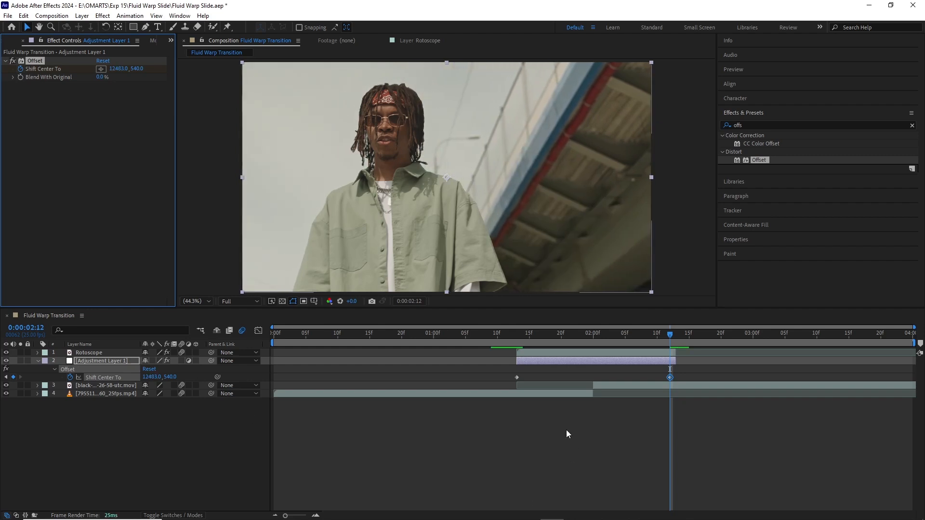
{"action": "left_click", "coordinate": [478, 334]}
{"action": "key", "text": "space"}
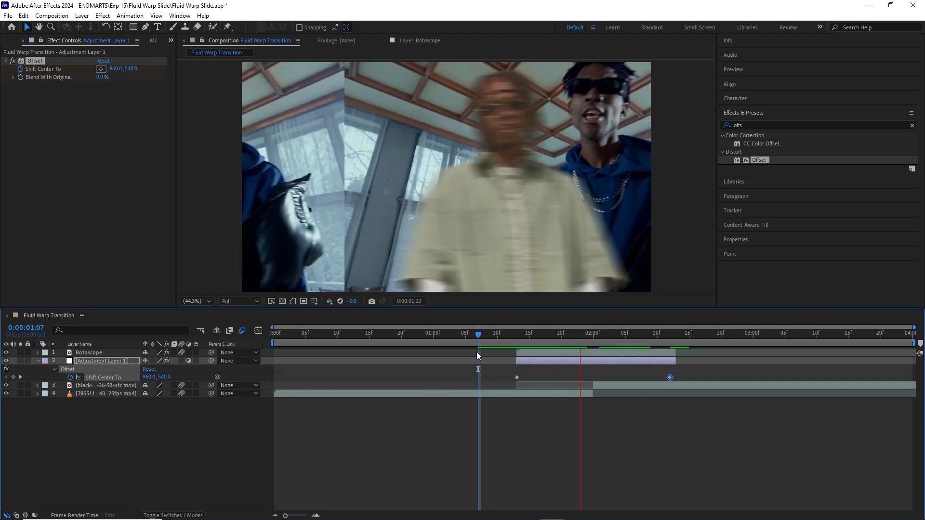
{"action": "key", "text": "space"}
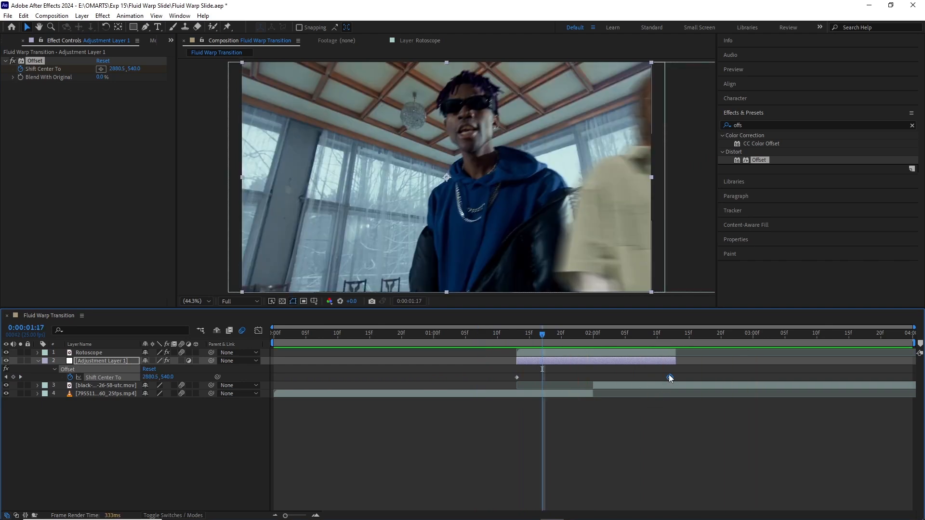
{"action": "left_click_drag", "start_coordinate": [670, 376], "coordinate": [638, 379]}
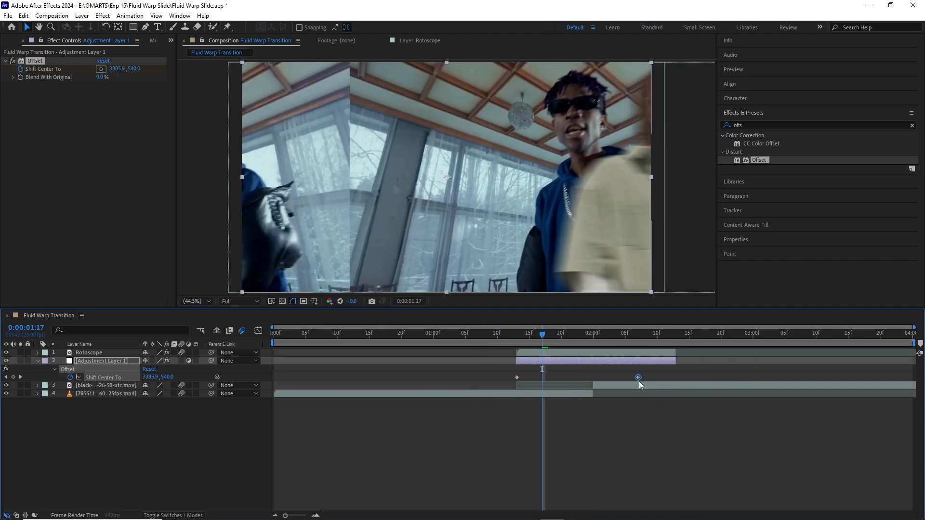
Step: Shift the Rotoscope layer and the second full clip six frames earlier, with the clip's visible part starting at 0:00:02:00
{"action": "left_click", "coordinate": [587, 352]}
{"action": "key", "text": "p"}
{"action": "left_click", "coordinate": [606, 392], "text": "ctrl"}
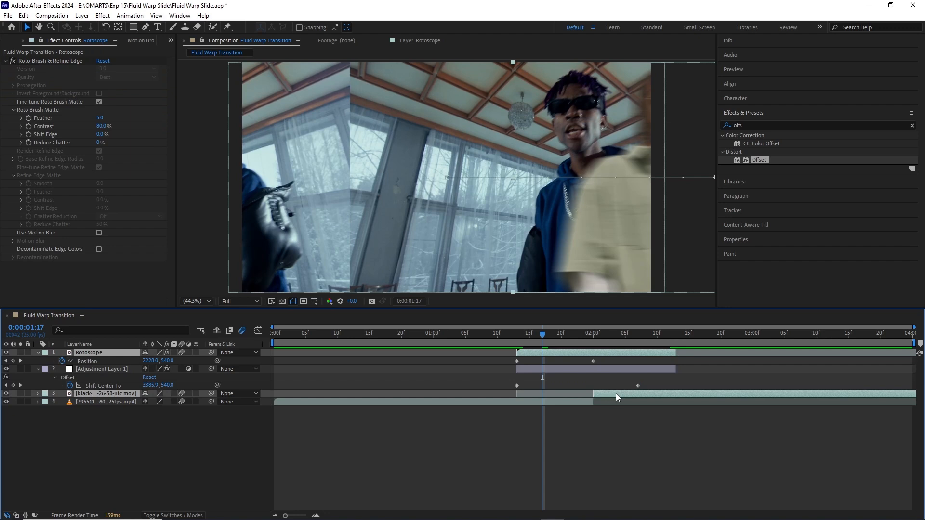
{"action": "left_click_drag", "start_coordinate": [616, 393], "coordinate": [586, 392]}
{"action": "left_click", "coordinate": [574, 408]}
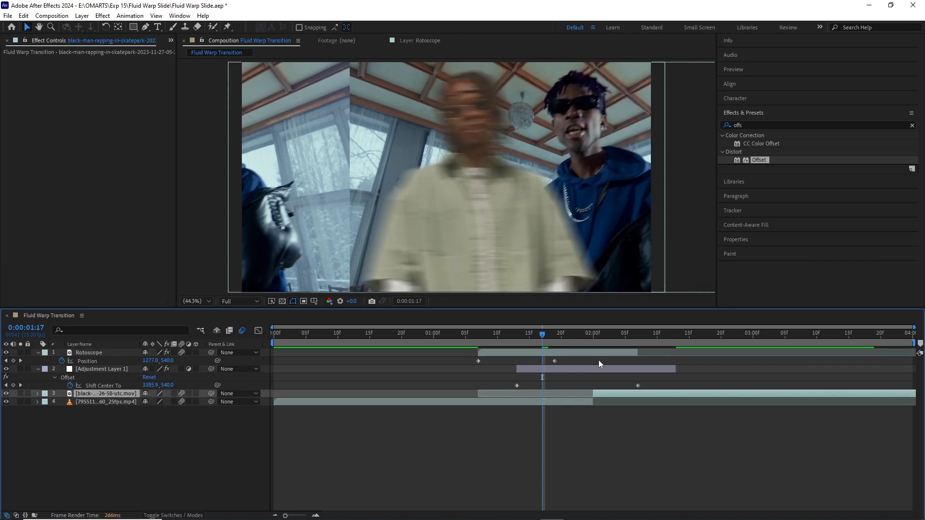
Step: Move the Rotoscope's end position keyframe to 0:00:01:22 and the last Shift Center To keyframe to 0:00:02:05
{"action": "left_click_drag", "start_coordinate": [554, 360], "coordinate": [574, 360]}
{"action": "mouse_move", "coordinate": [638, 386]}
{"action": "left_mouse_down"}
{"action": "mouse_move", "coordinate": [608, 387]}
{"action": "mouse_move", "coordinate": [626, 389]}
{"action": "left_mouse_up"}
{"action": "left_click_drag", "start_coordinate": [432, 340], "coordinate": [568, 342]}
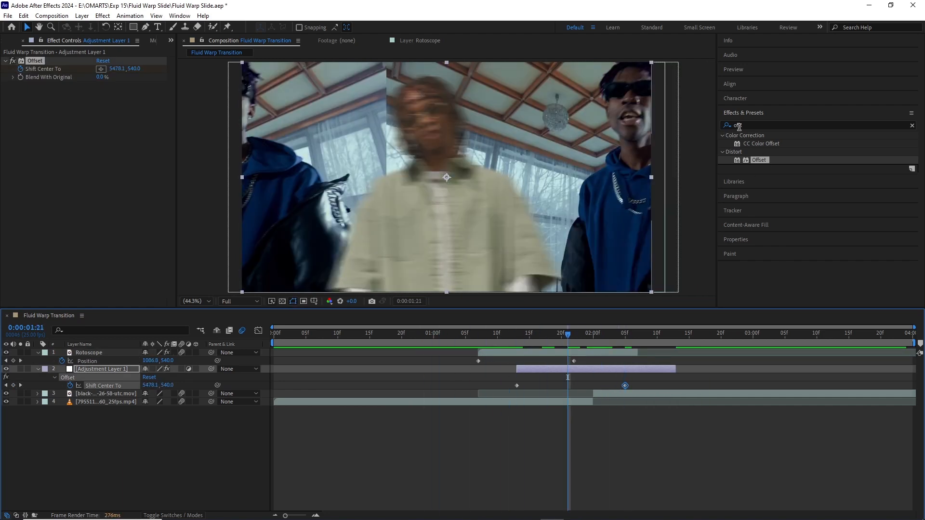
Step: Apply Directional Blur to the adjustment layer and set its direction to 90°
{"action": "left_click", "coordinate": [744, 125]}
{"action": "type", "text": "dire"}
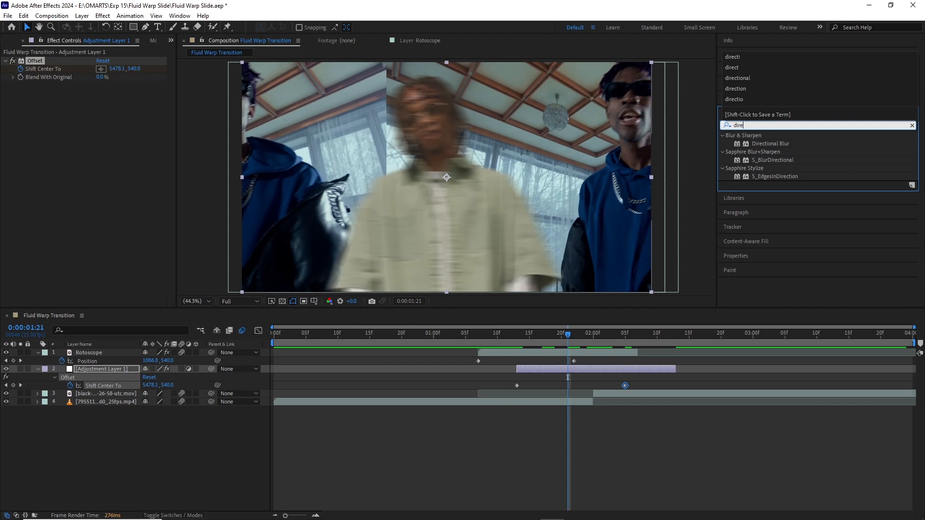
{"action": "type", "text": "ction"}
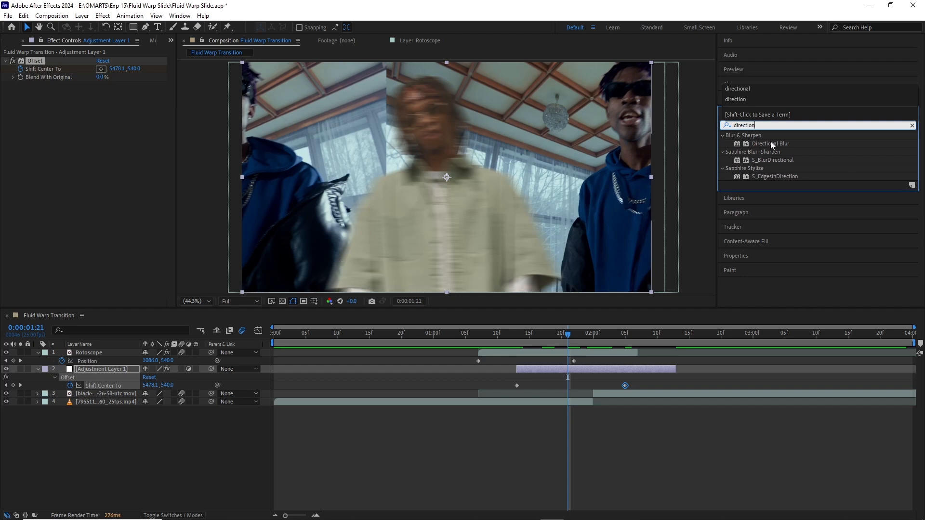
{"action": "left_click_drag", "start_coordinate": [770, 143], "coordinate": [571, 366]}
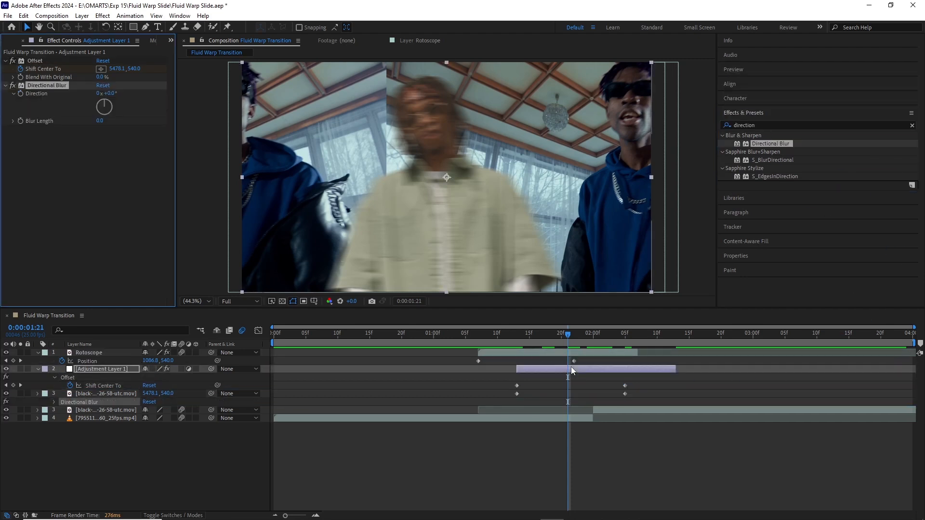
{"action": "left_click", "coordinate": [110, 93]}
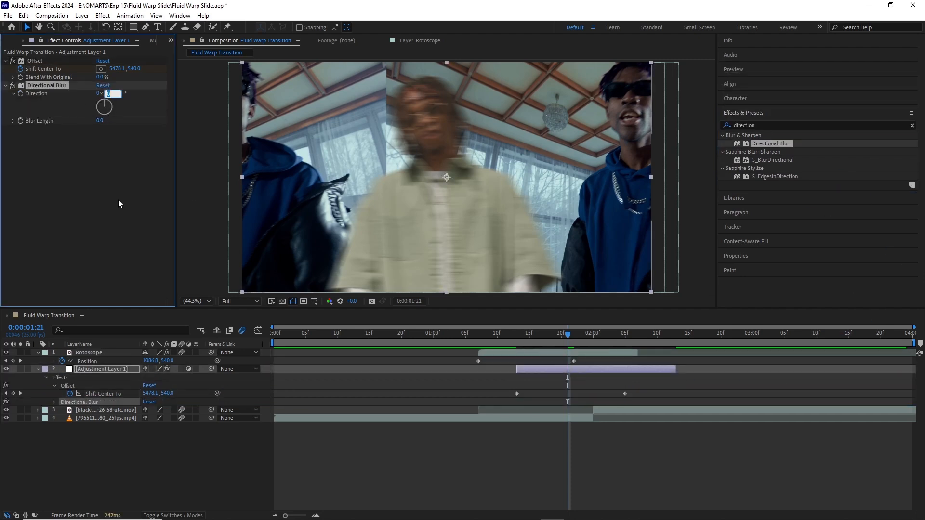
{"action": "type", "text": "90"}
{"action": "key", "text": "Return"}
Step: Keyframe the Directional Blur's Blur Length at 0 at 0:00:01:13, 0:00:02:00 and 0:00:02:08
{"action": "left_click_drag", "start_coordinate": [570, 338], "coordinate": [516, 341]}
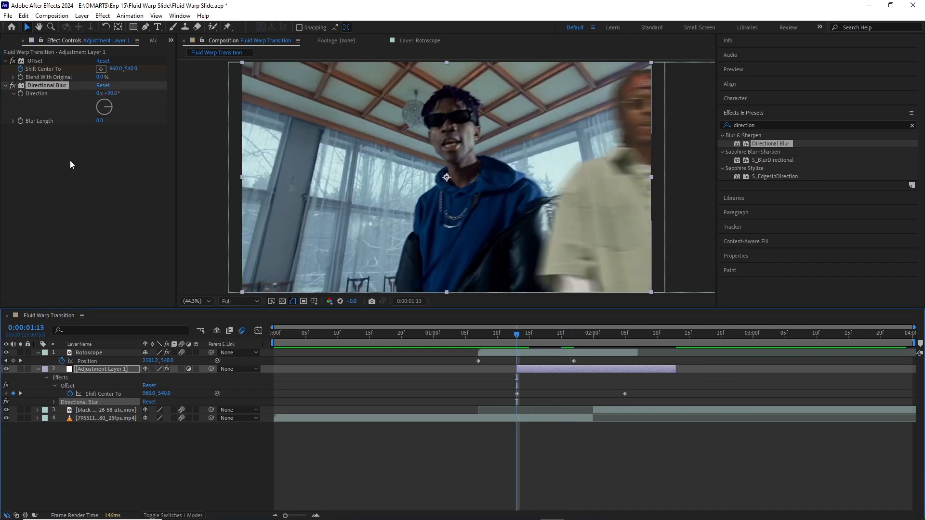
{"action": "left_click_drag", "start_coordinate": [569, 334], "coordinate": [593, 334]}
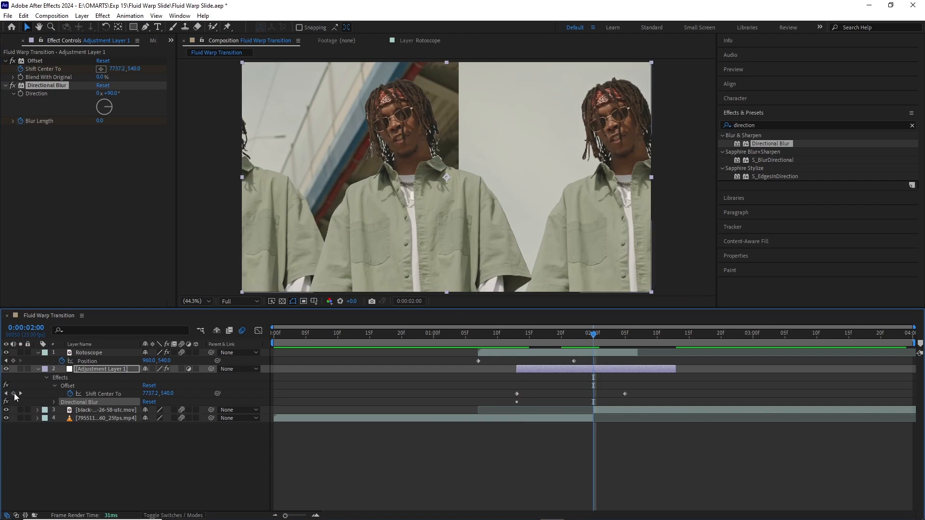
{"action": "left_click", "coordinate": [105, 369]}
{"action": "key", "text": "u"}
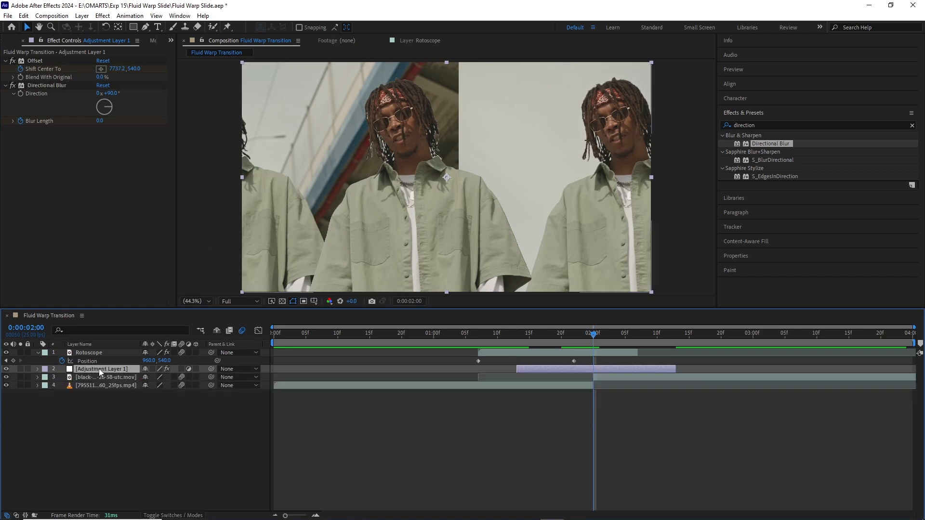
{"action": "key", "text": "u"}
{"action": "left_click", "coordinate": [13, 418]}
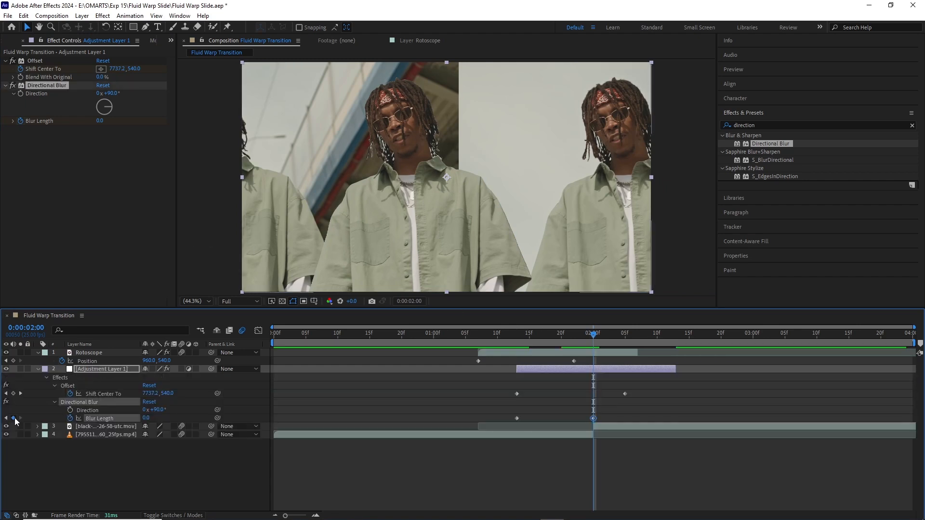
{"action": "left_click_drag", "start_coordinate": [599, 337], "coordinate": [647, 336]}
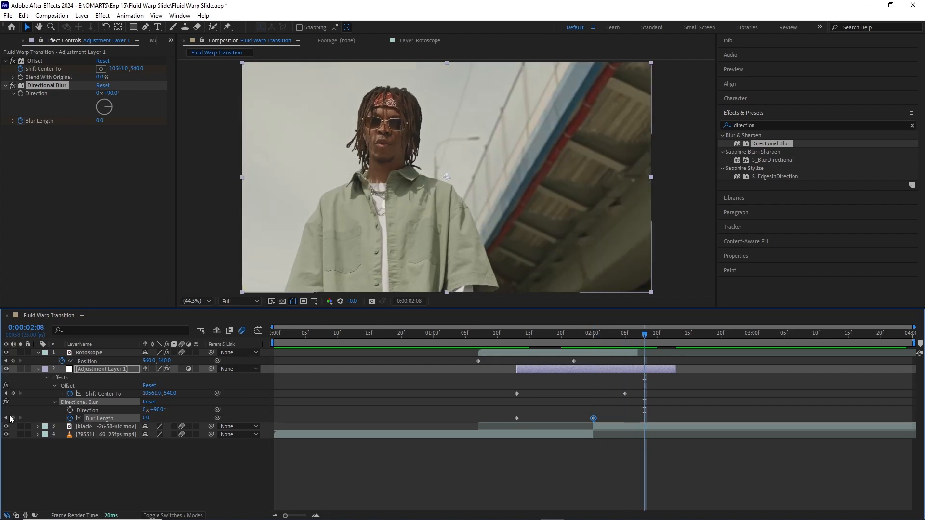
Step: Set the Blur Length keyframe at 0:00:02:00 to 145.3 and preview the blurred transition
{"action": "left_click", "coordinate": [591, 337]}
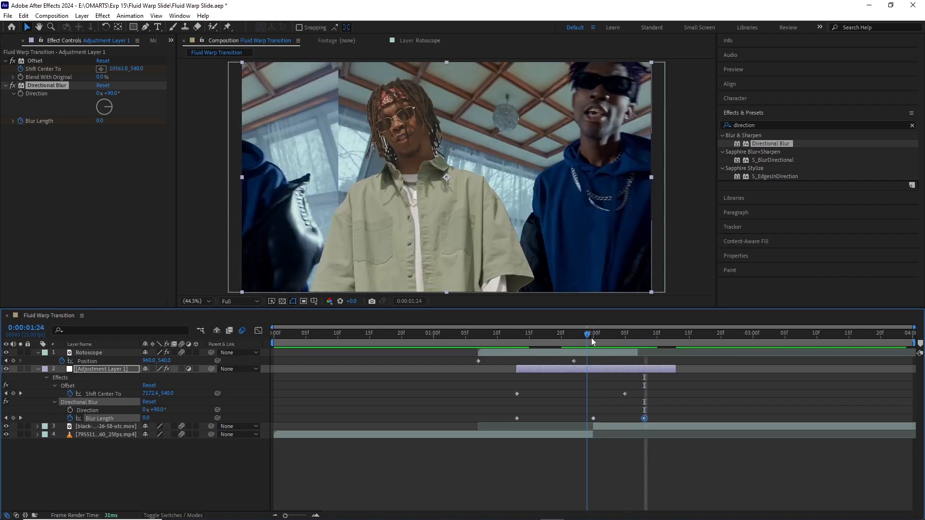
{"action": "left_click_drag", "start_coordinate": [147, 420], "coordinate": [922, 489]}
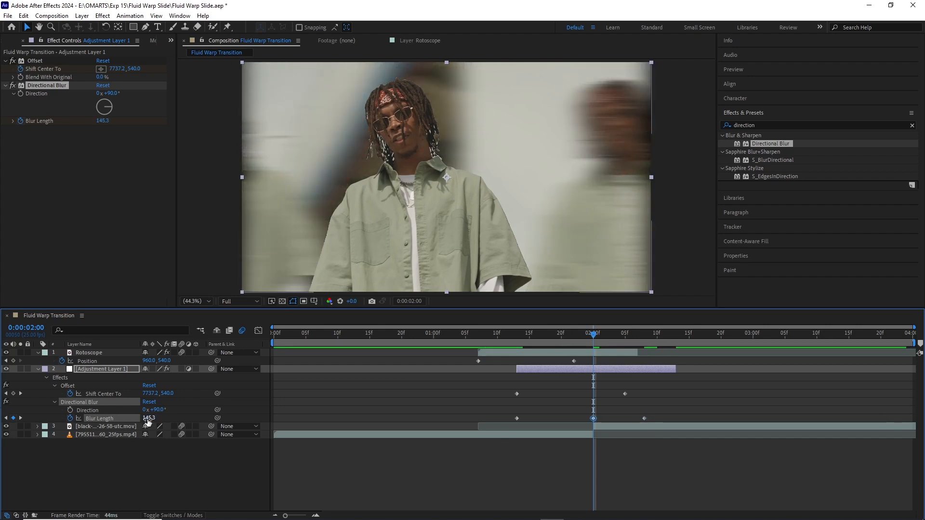
{"action": "left_click", "coordinate": [459, 336]}
{"action": "key", "text": "space"}
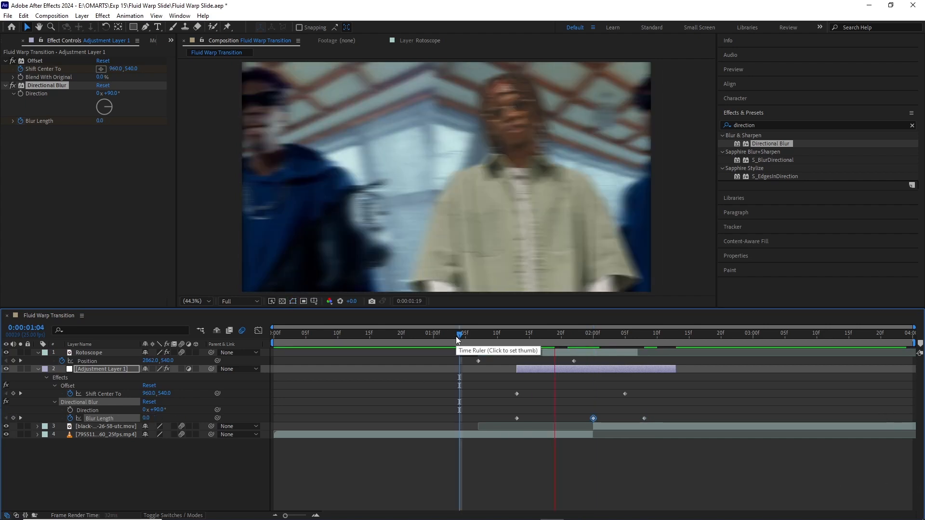
{"action": "key", "text": "space"}
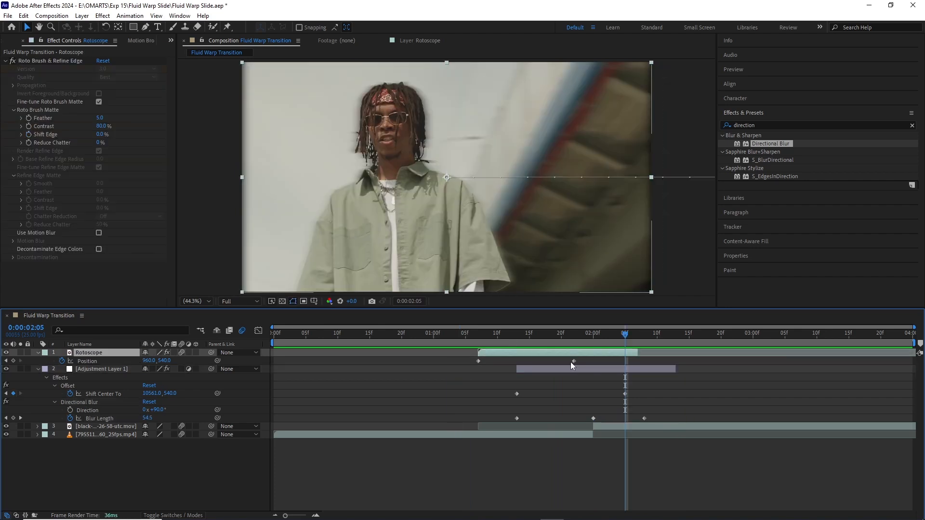
Step: Move the Rotoscope's end position keyframe to 0:00:01:19 and the first Shift Center To and Blur Length keyframes to 0:00:01:17
{"action": "left_click_drag", "start_coordinate": [574, 362], "coordinate": [553, 362]}
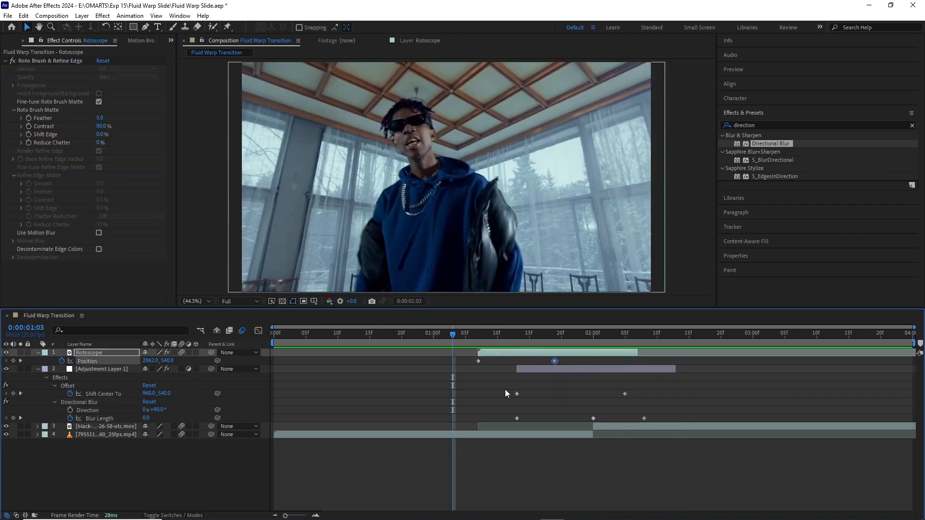
{"action": "left_click_drag", "start_coordinate": [505, 389], "coordinate": [542, 395]}
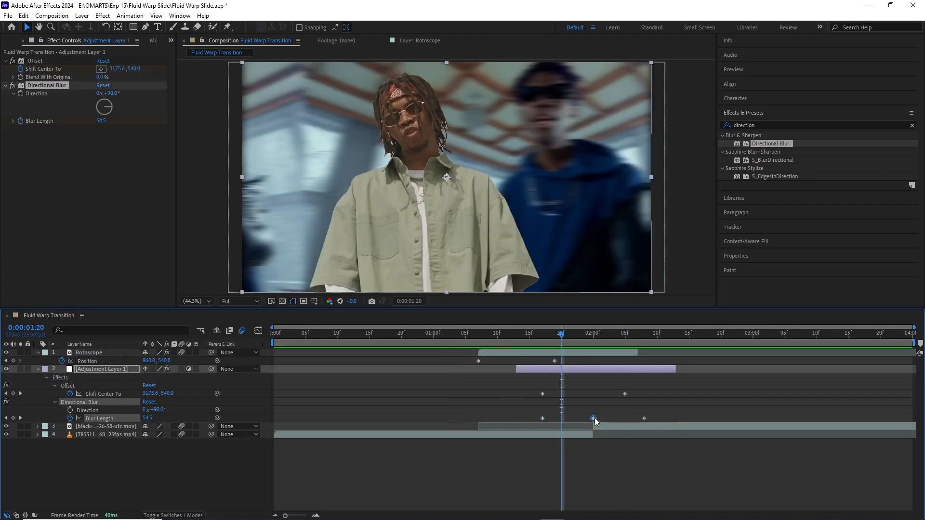
Step: Copy the 145.3 Blur Length keyframe to 0:00:01:20 and 0:00:02:05 and check the blur in between
{"action": "left_click", "coordinate": [627, 335]}
{"action": "key", "text": "ctrl+v"}
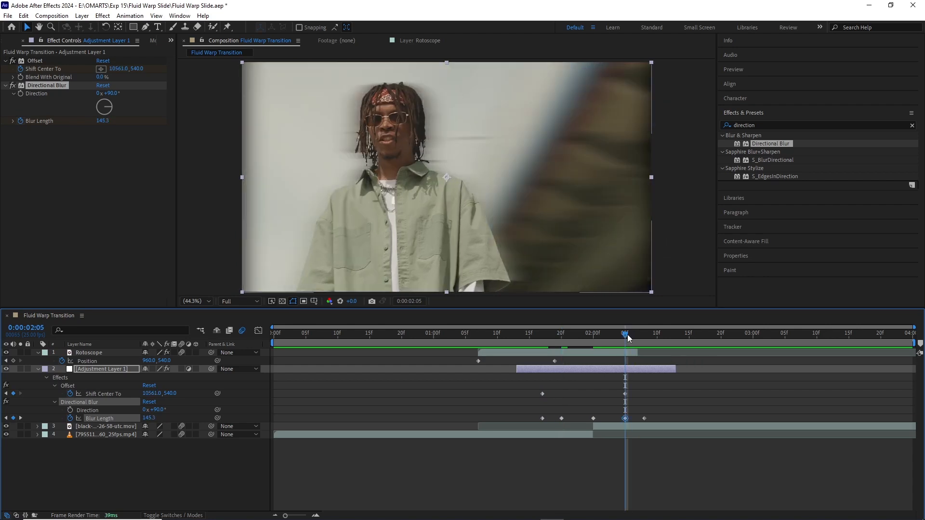
{"action": "left_click_drag", "start_coordinate": [627, 335], "coordinate": [574, 354]}
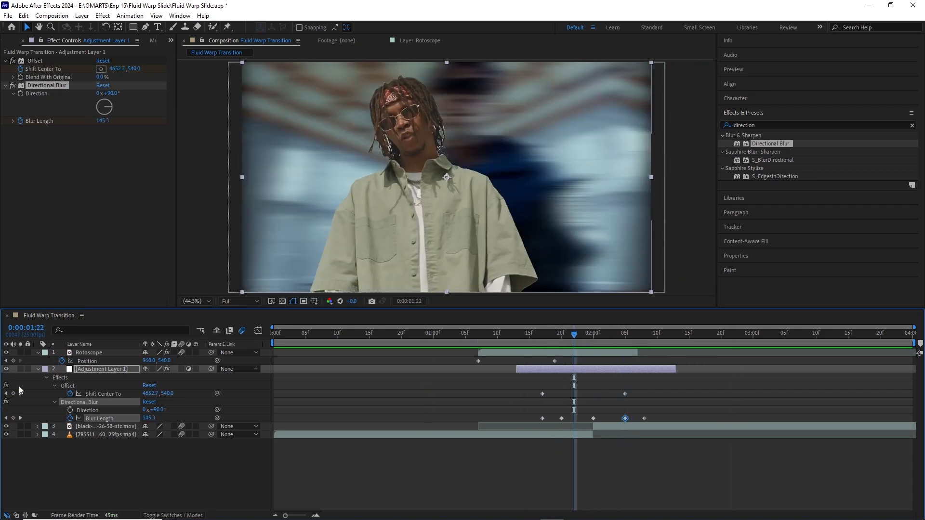
Step: Apply the CC Scale Wipe effect to the Rotoscope layer
{"action": "left_click", "coordinate": [38, 368]}
{"action": "left_click", "coordinate": [38, 352]}
{"action": "left_click", "coordinate": [86, 352]}
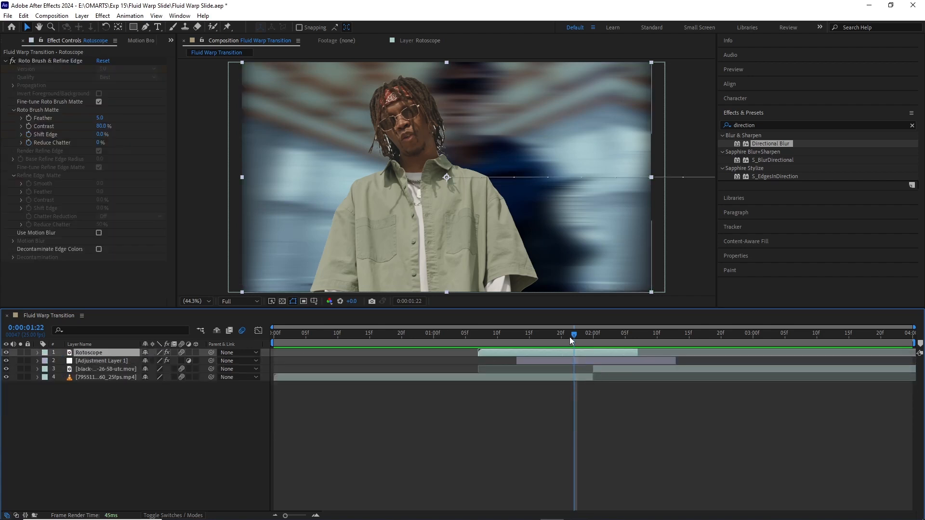
{"action": "left_click_drag", "start_coordinate": [571, 340], "coordinate": [529, 340]}
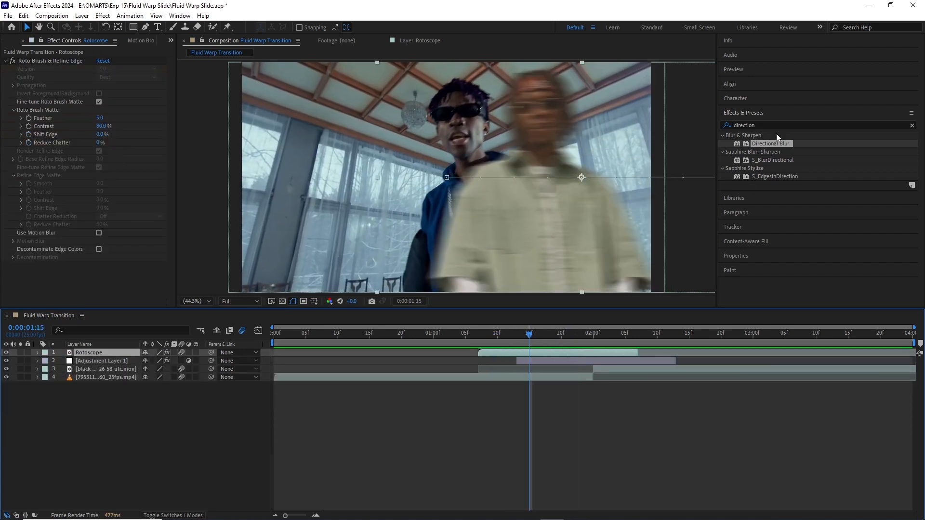
{"action": "left_click", "coordinate": [757, 124]}
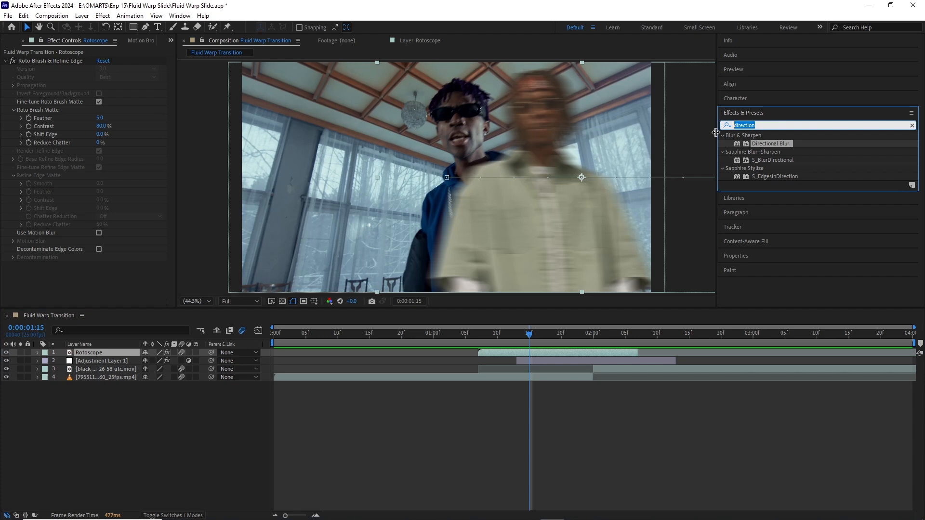
{"action": "type", "text": "scale"}
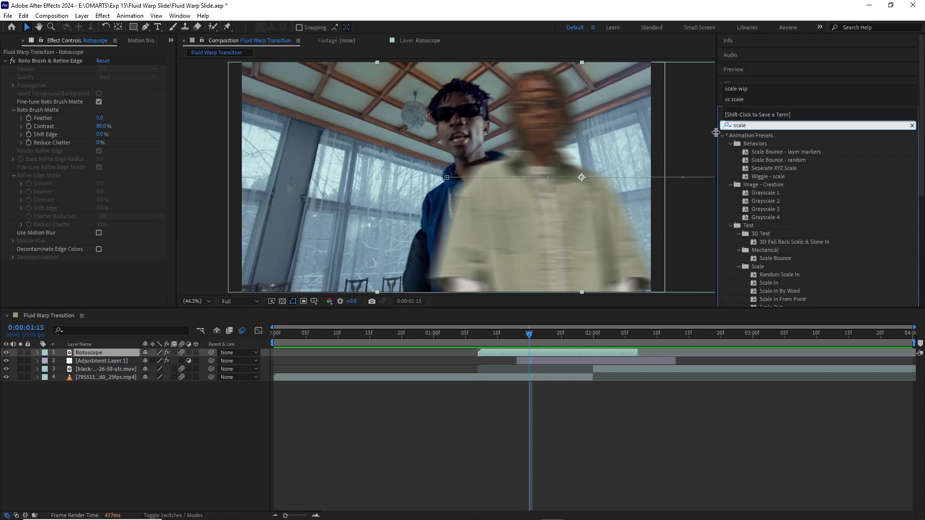
{"action": "type", "text": " wipe"}
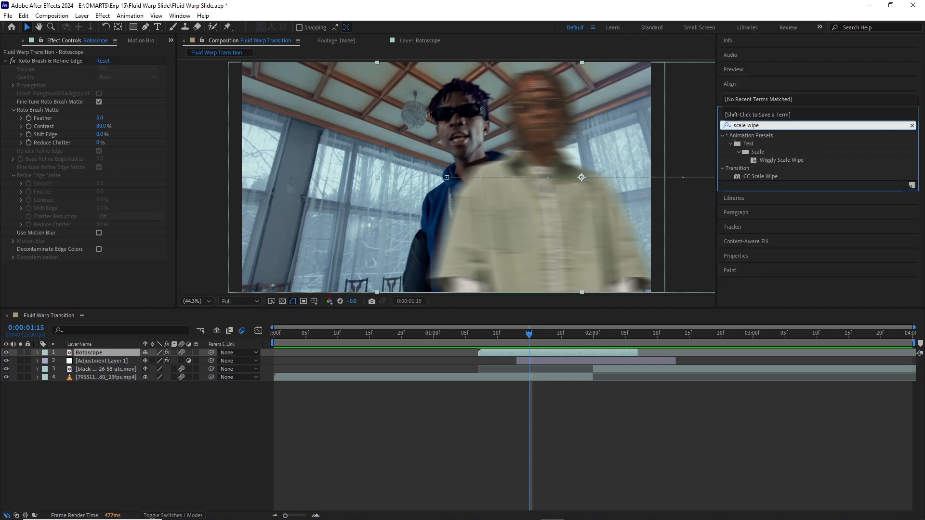
{"action": "left_click_drag", "start_coordinate": [765, 178], "coordinate": [539, 354]}
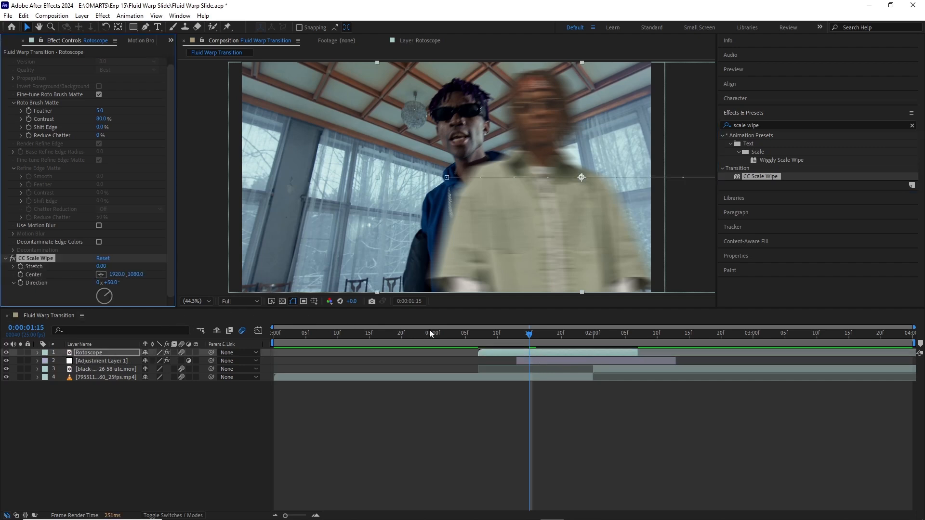
Step: Keyframe the CC Scale Wipe's Stretch at 0 at 0:00:01:07 and 0:00:01:19 on the Rotoscope layer
{"action": "left_click", "coordinate": [478, 333]}
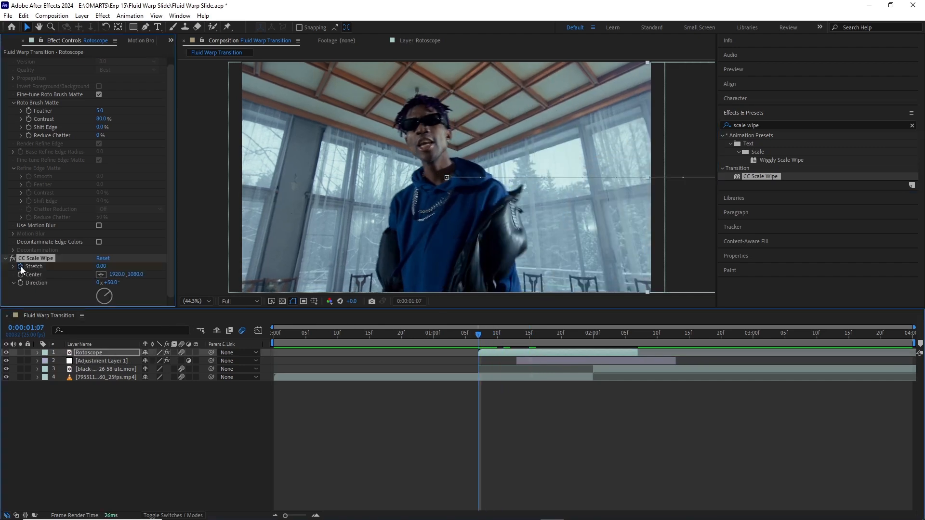
{"action": "left_click", "coordinate": [21, 267]}
{"action": "key", "text": "u"}
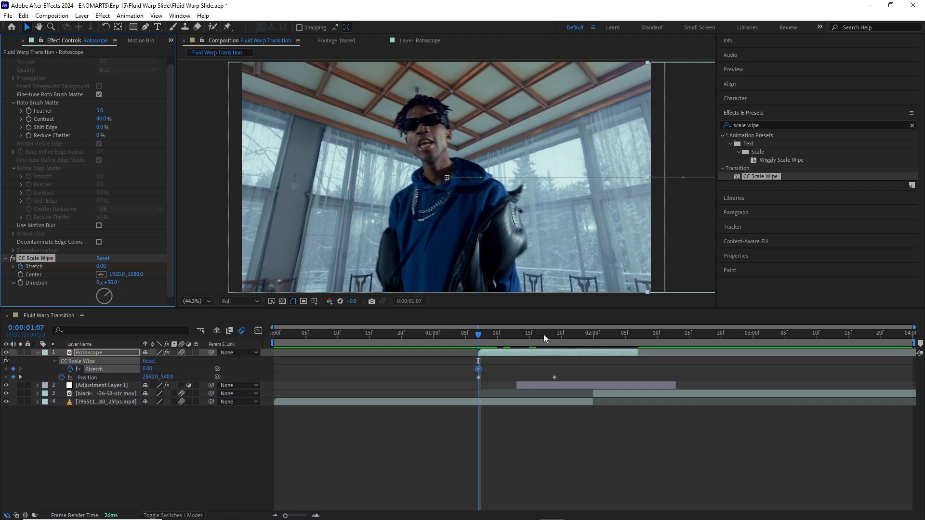
{"action": "left_click_drag", "start_coordinate": [544, 334], "coordinate": [553, 335]}
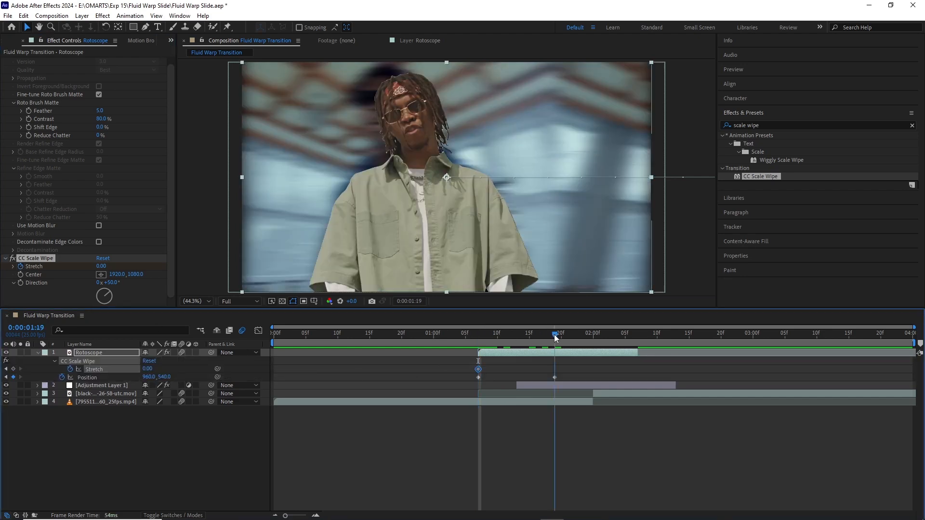
{"action": "left_click", "coordinate": [7, 369]}
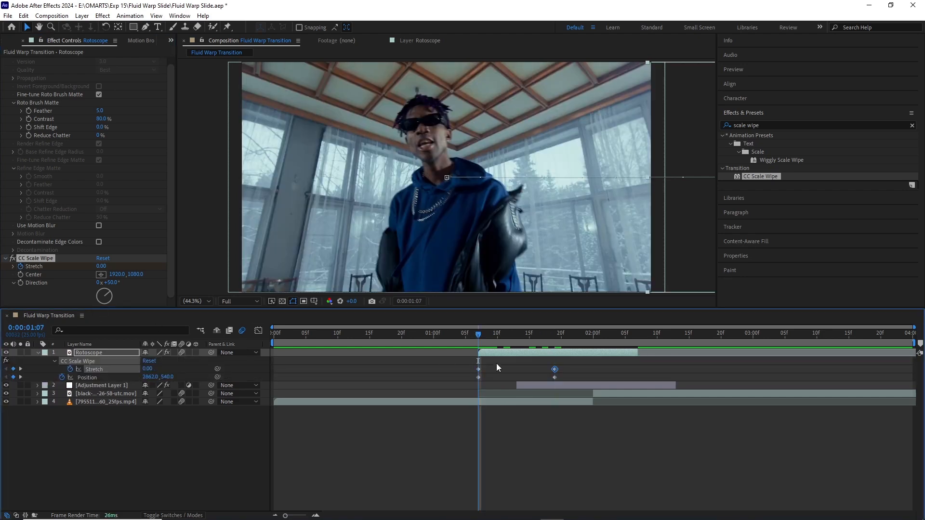
{"action": "left_click_drag", "start_coordinate": [534, 333], "coordinate": [555, 334]}
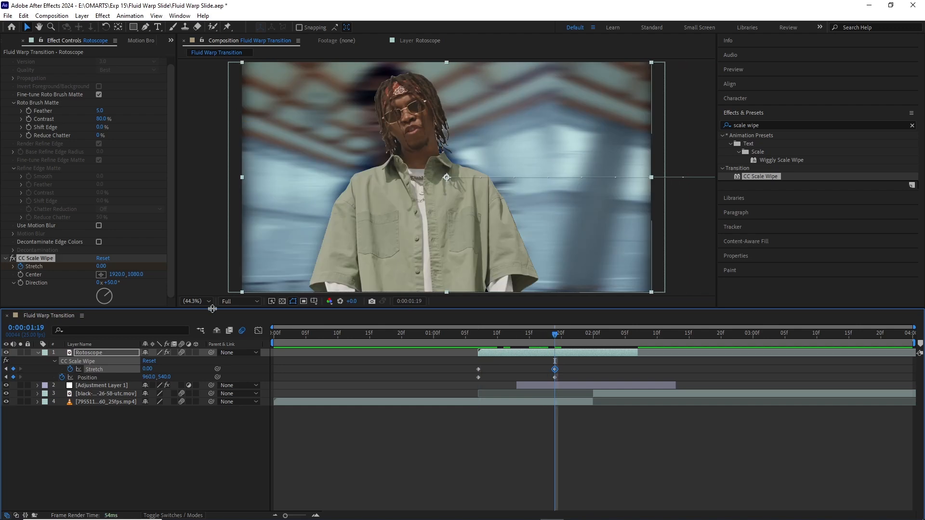
Step: Set the CC Scale Wipe's Direction to 90° on the Rotoscope layer
{"action": "left_click", "coordinate": [108, 283]}
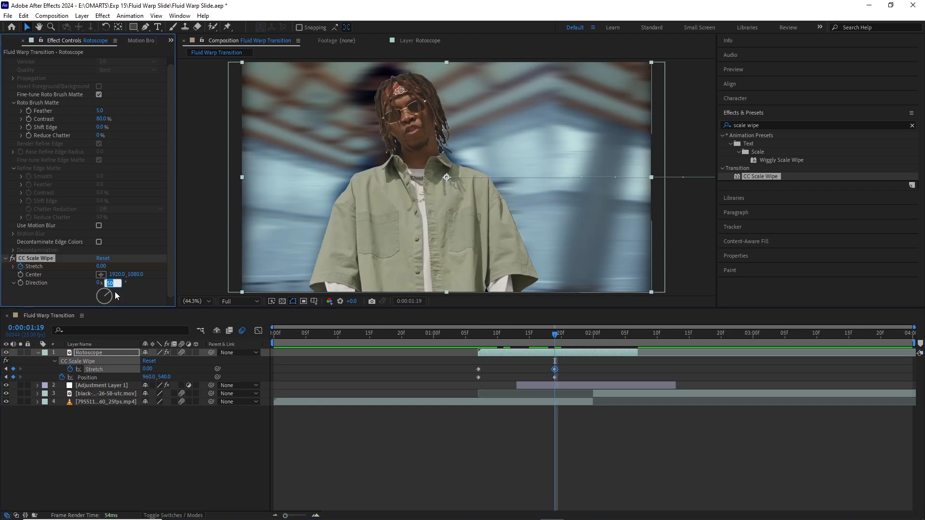
{"action": "type", "text": "90"}
{"action": "key", "text": "Return"}
Step: Set the CC Scale Wipe's Stretch keyframe at 0:00:01:07 to 70
{"action": "left_click_drag", "start_coordinate": [497, 336], "coordinate": [478, 334]}
{"action": "left_click_drag", "start_coordinate": [100, 267], "coordinate": [401, 306]}
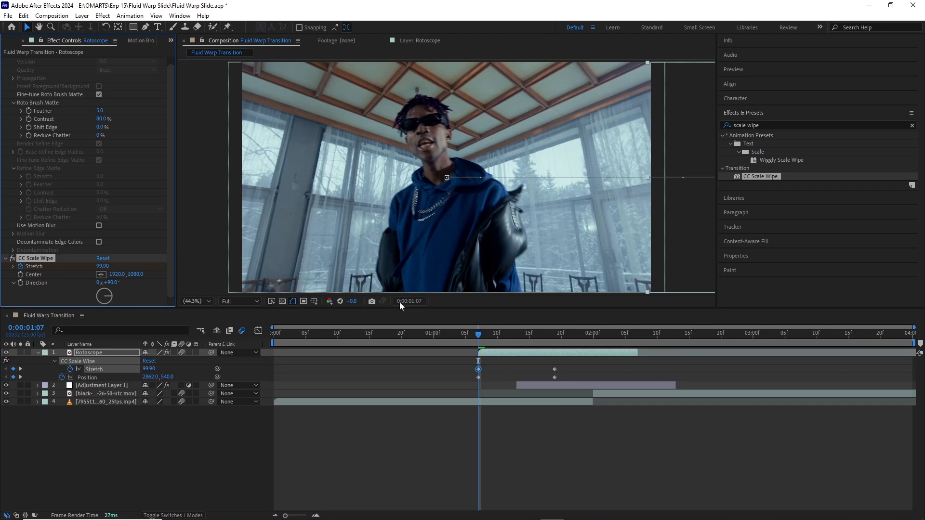
{"action": "left_click_drag", "start_coordinate": [102, 266], "coordinate": [70, 272]}
{"action": "left_click", "coordinate": [98, 272]}
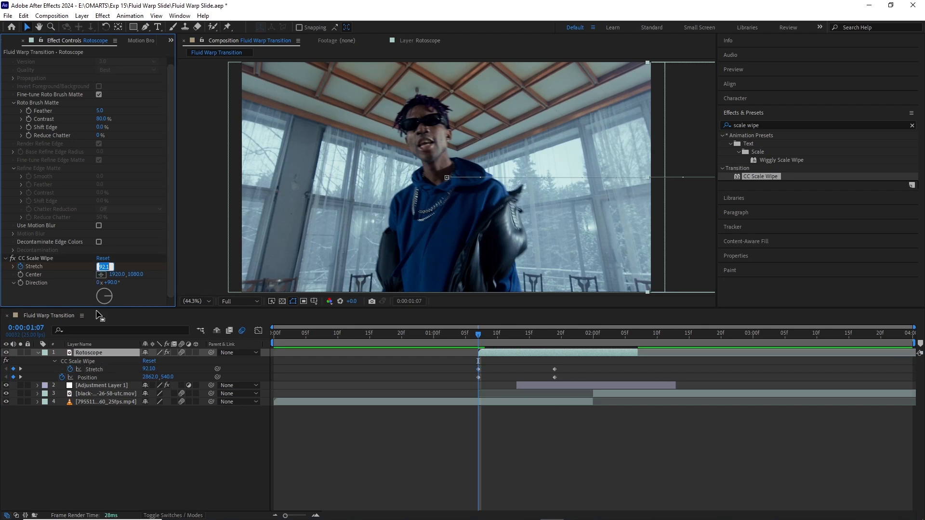
{"action": "key", "text": "Return"}
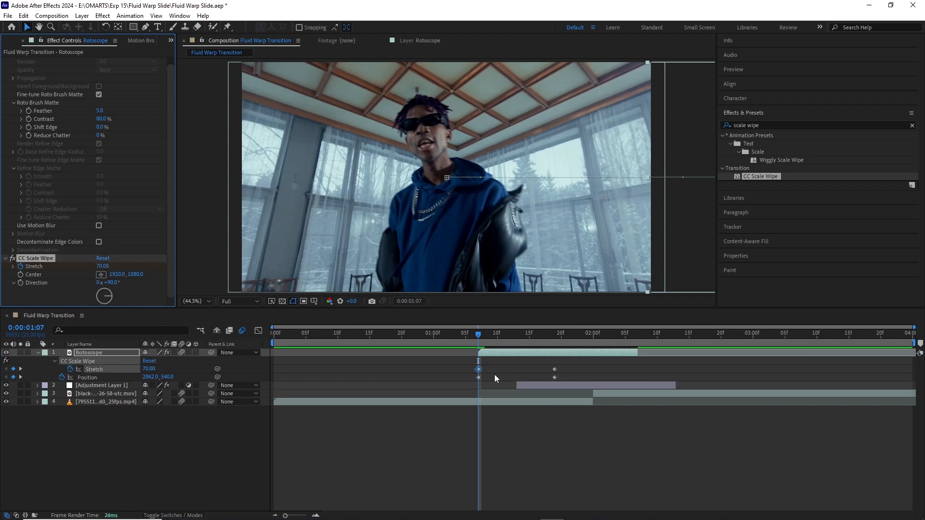
Step: Move the ending Stretch keyframe to 0:00:02:00 and the starting one to 0:00:01:12, and check the stretched wipe
{"action": "left_click_drag", "start_coordinate": [479, 338], "coordinate": [593, 370]}
{"action": "left_click", "coordinate": [553, 370]}
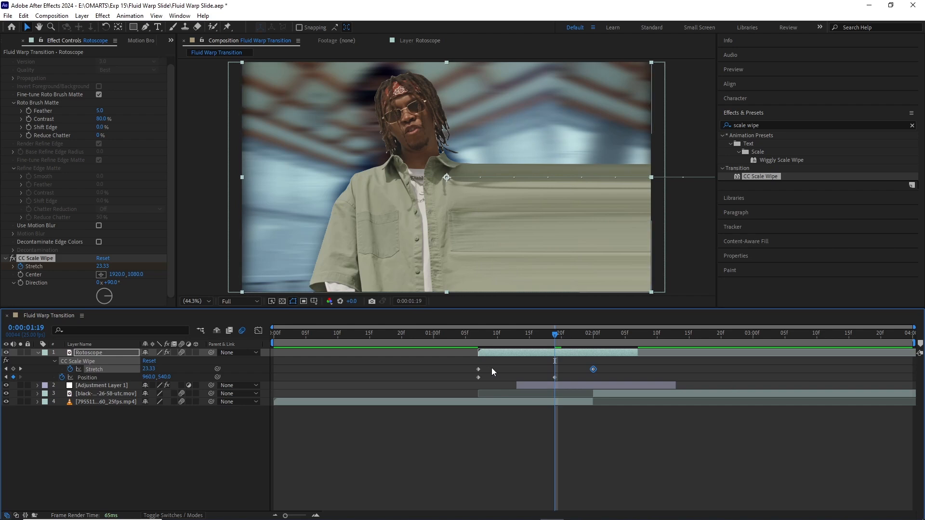
{"action": "left_click_drag", "start_coordinate": [479, 370], "coordinate": [511, 370]}
{"action": "left_click", "coordinate": [386, 337]}
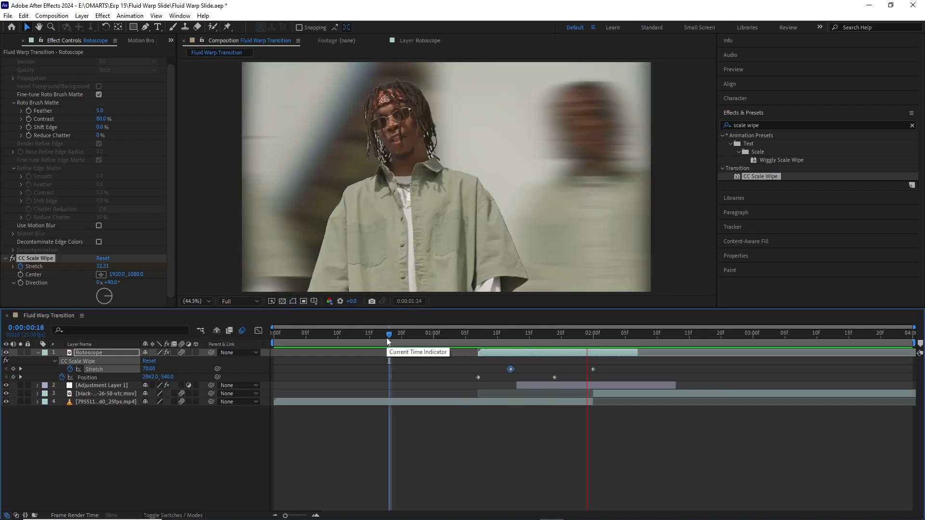
{"action": "left_click_drag", "start_coordinate": [386, 338], "coordinate": [573, 334]}
Step: Apply Turbulent Displace to the Rotoscope layer and keyframe its Amount at 25 at 0:00:01:09
{"action": "left_click_drag", "start_coordinate": [745, 146], "coordinate": [568, 354]}
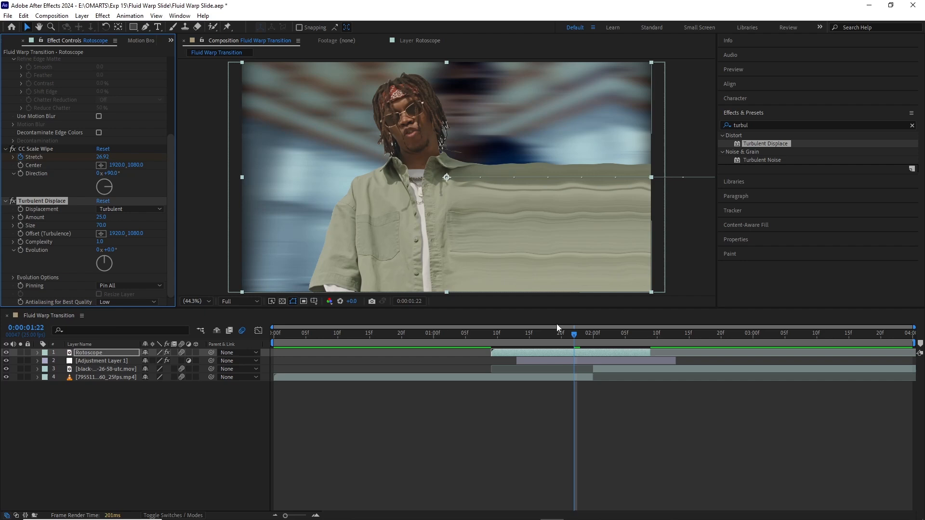
{"action": "left_click_drag", "start_coordinate": [556, 327], "coordinate": [492, 344]}
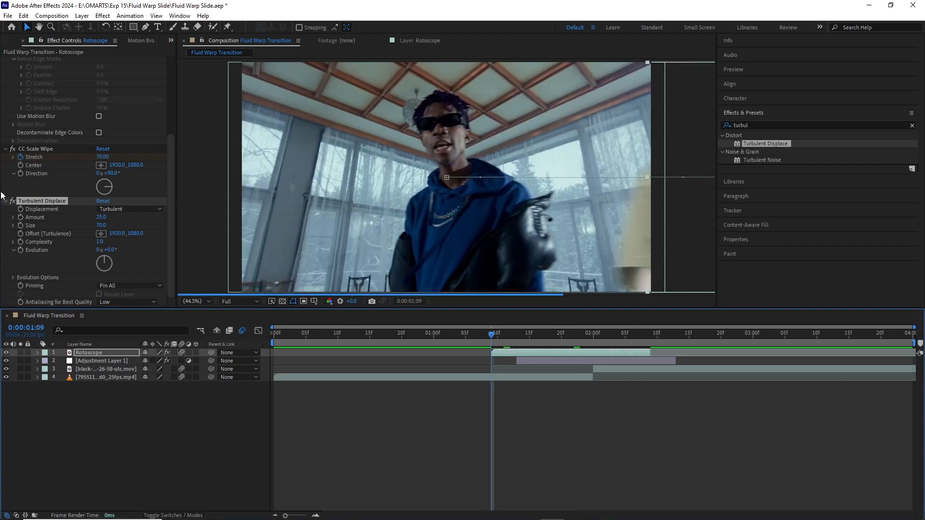
{"action": "left_click", "coordinate": [20, 218]}
{"action": "key", "text": "u"}
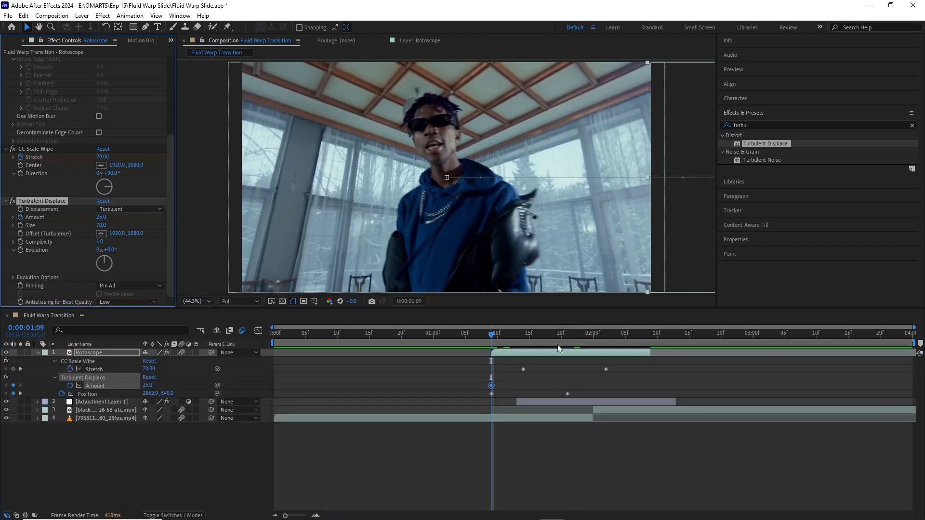
Step: Keyframe the Turbulent Displace Amount at 0 at 0:00:01:21 and preview the transition from the start of the timeline
{"action": "left_click_drag", "start_coordinate": [524, 337], "coordinate": [602, 336]}
{"action": "left_click", "coordinate": [103, 217]}
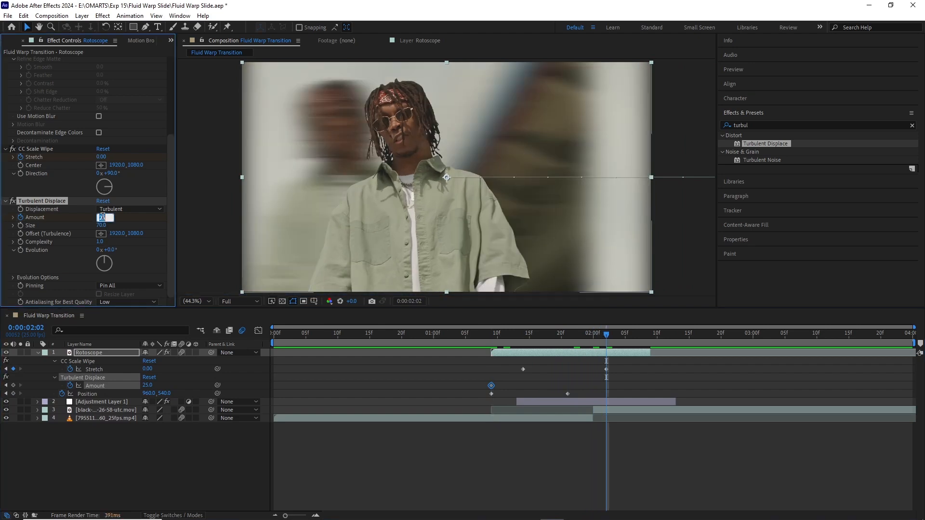
{"action": "type", "text": "0"}
{"action": "key", "text": "Return"}
{"action": "left_click", "coordinate": [523, 333]}
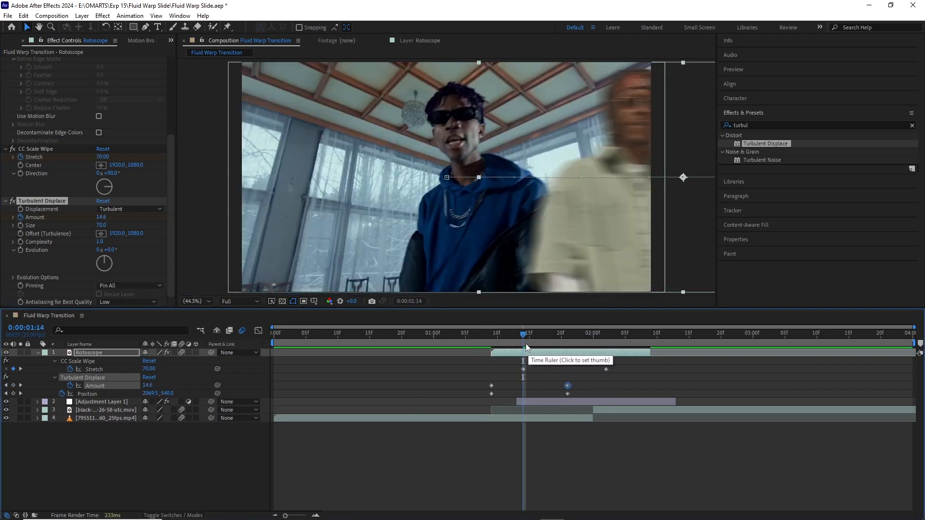
{"action": "left_click", "coordinate": [275, 338]}
{"action": "left_click_drag", "start_coordinate": [273, 336], "coordinate": [282, 340]}
{"action": "key", "text": "space"}
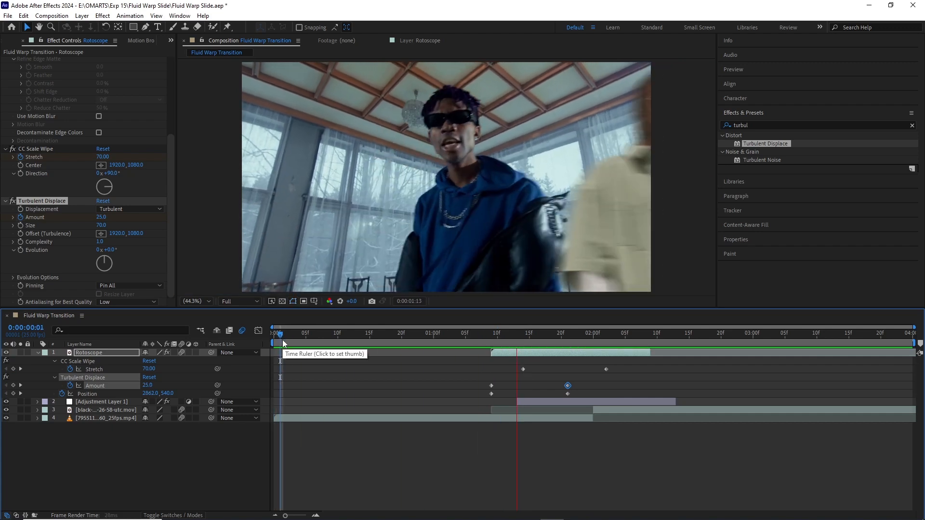
{"action": "key", "text": "space"}
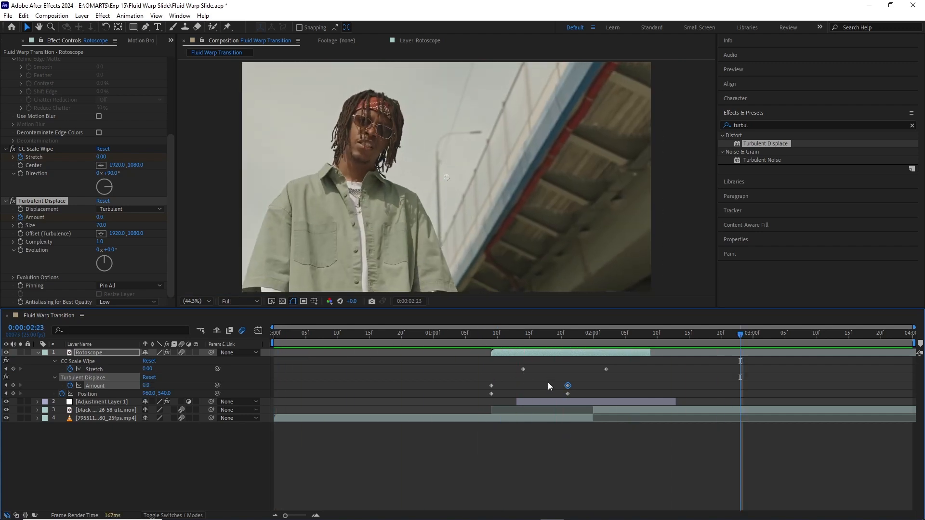
Step: Apply Easy Ease to both Shift Center To keyframes of the adjustment layer's Offset effect
{"action": "left_click", "coordinate": [574, 403]}
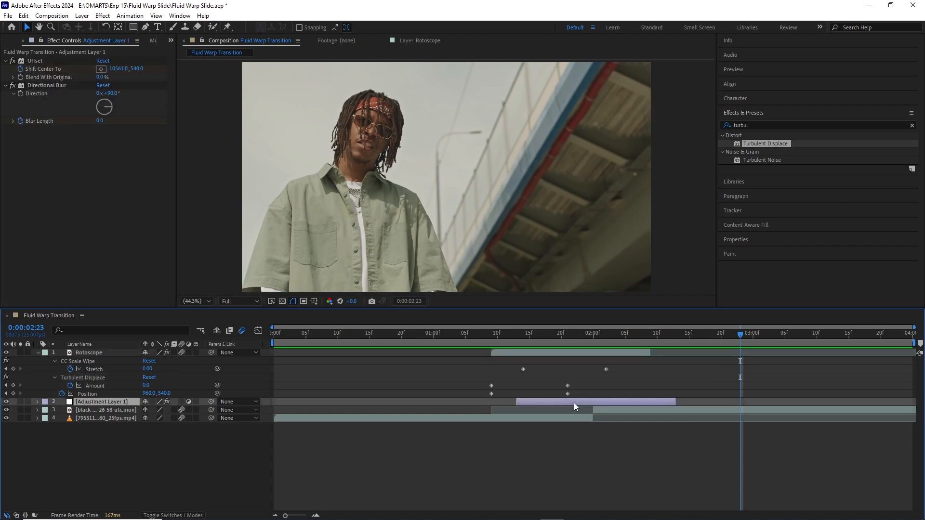
{"action": "key", "text": "u"}
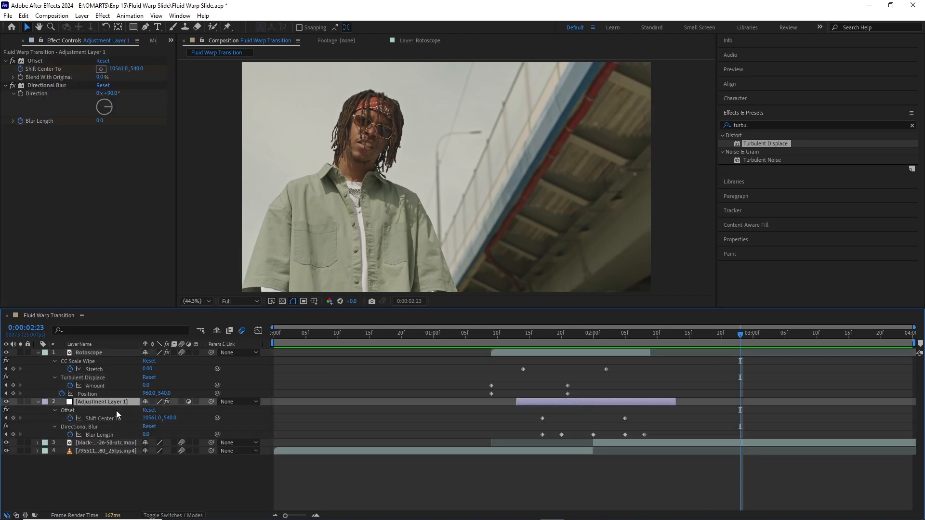
{"action": "left_click_drag", "start_coordinate": [532, 410], "coordinate": [640, 423]}
{"action": "key", "text": "F9"}
{"action": "right_click", "coordinate": [624, 418]}
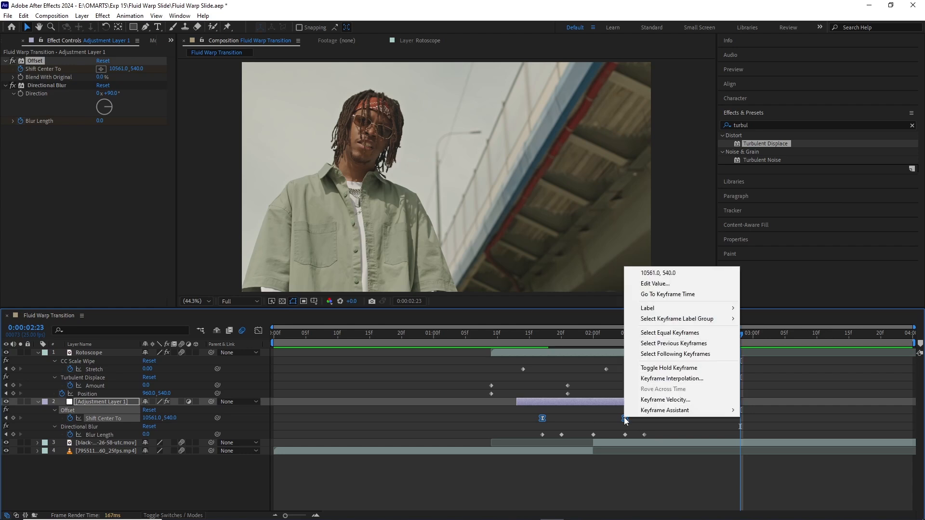
{"action": "mouse_move", "coordinate": [646, 411]}
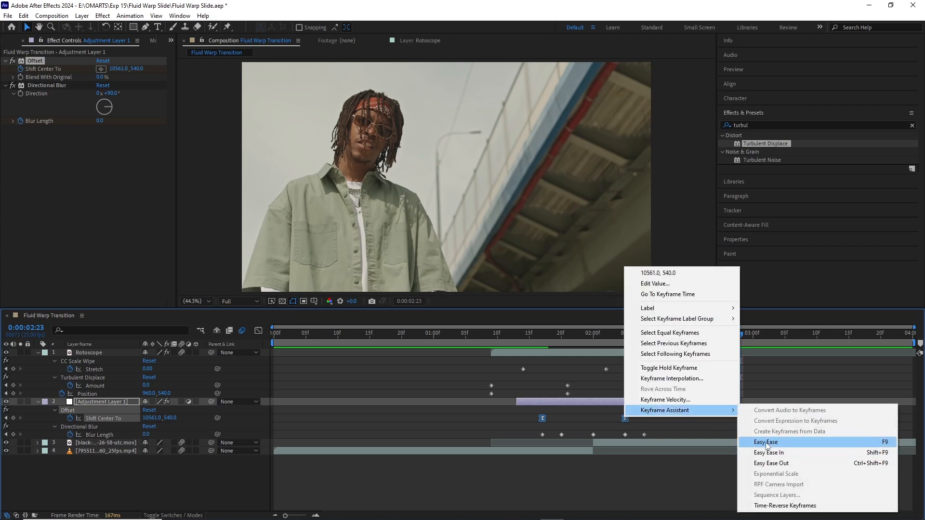
{"action": "left_click", "coordinate": [765, 443]}
Step: Shape the Shift Center To speed graph to peak early, near 0:00:01:20, with a long slowdown, and preview the transition
{"action": "left_click", "coordinate": [258, 330]}
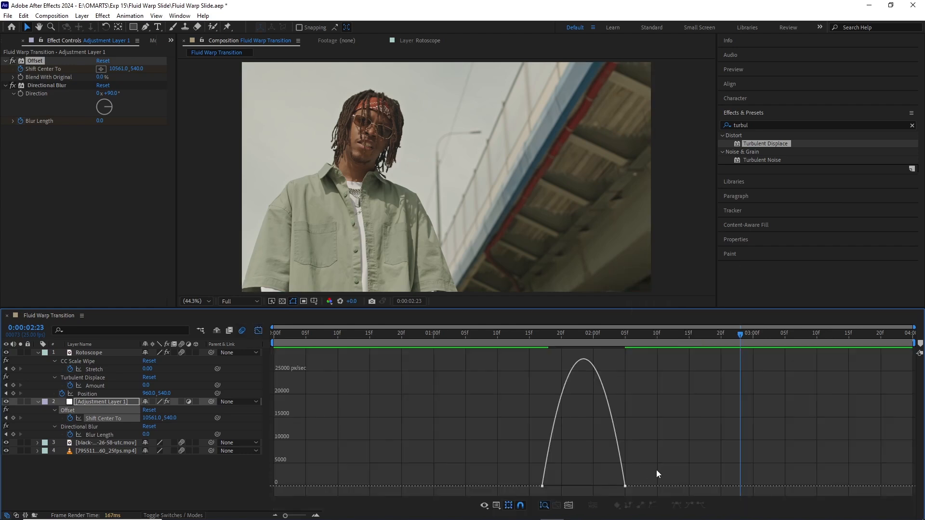
{"action": "left_click_drag", "start_coordinate": [659, 462], "coordinate": [590, 487]}
{"action": "left_click", "coordinate": [509, 332]}
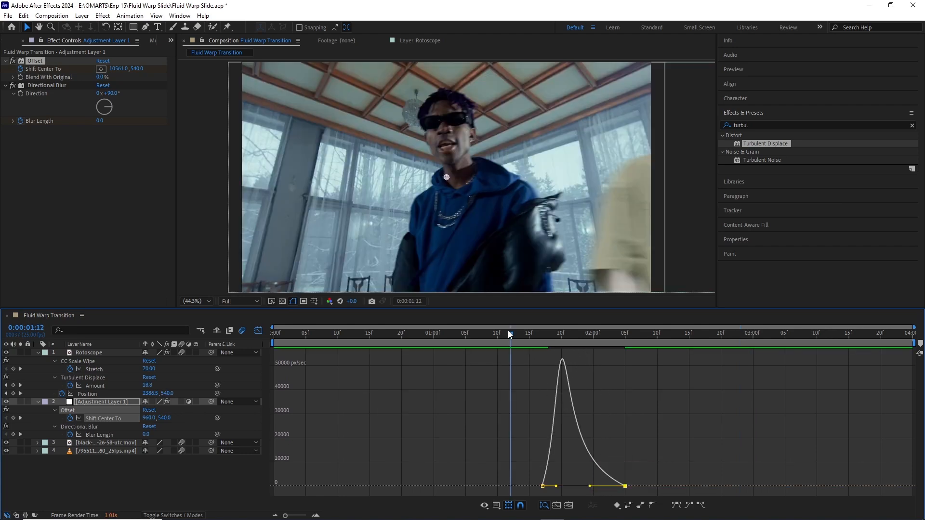
{"action": "key", "text": "space"}
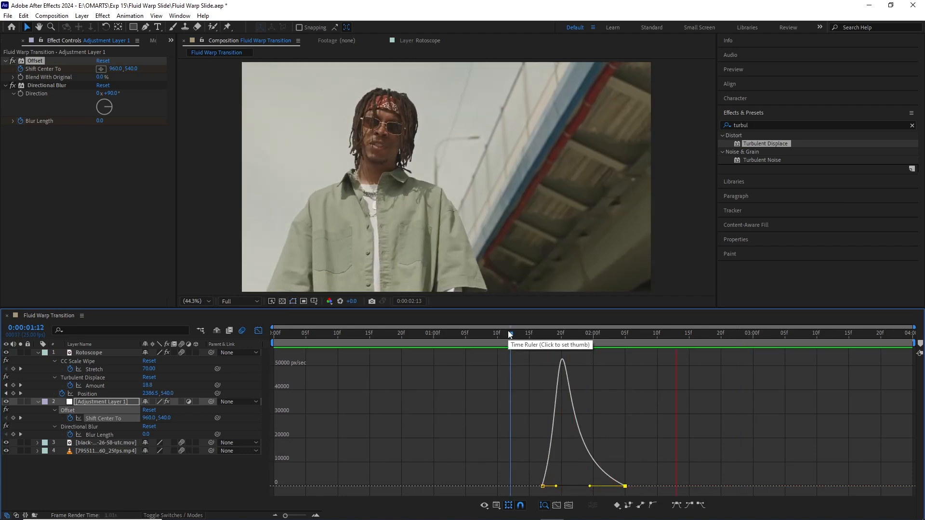
{"action": "key", "text": "space"}
{"action": "key", "text": "shift+F3"}
{"action": "left_click", "coordinate": [463, 340]}
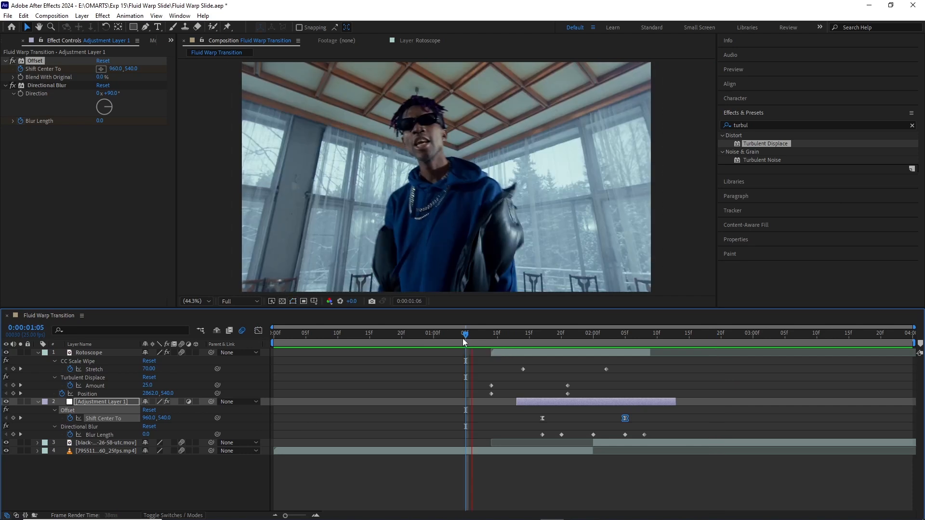
{"action": "key", "text": "space"}
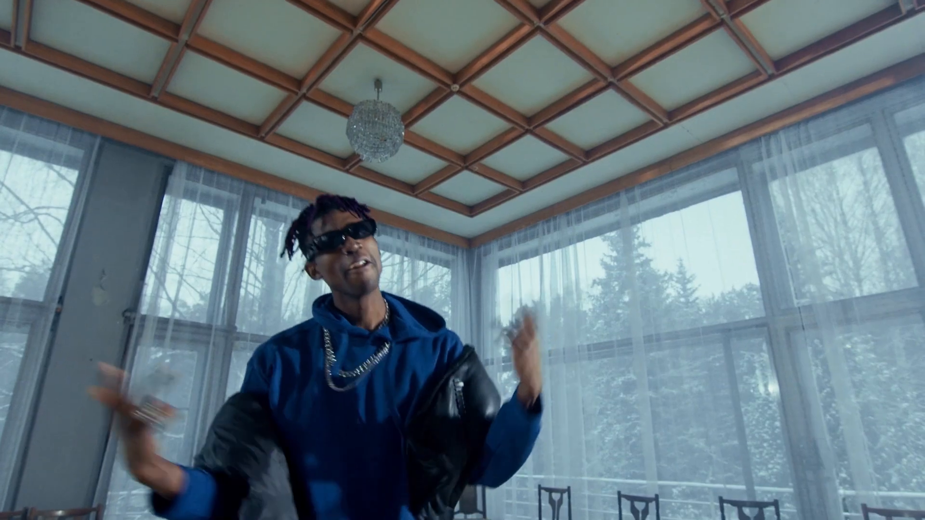